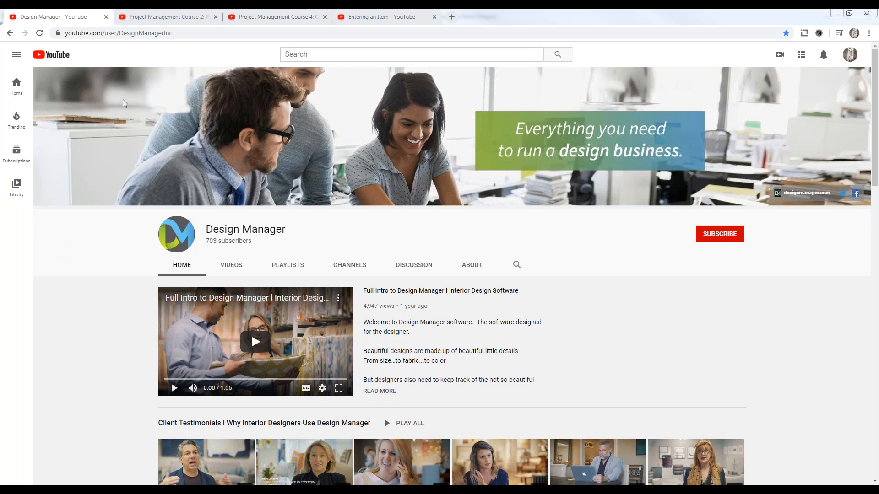
Look through the Design Manager YouTube channel's quick start, tutorial, project management, accounting and webinar playlists.
drag(120, 32, 175, 34)
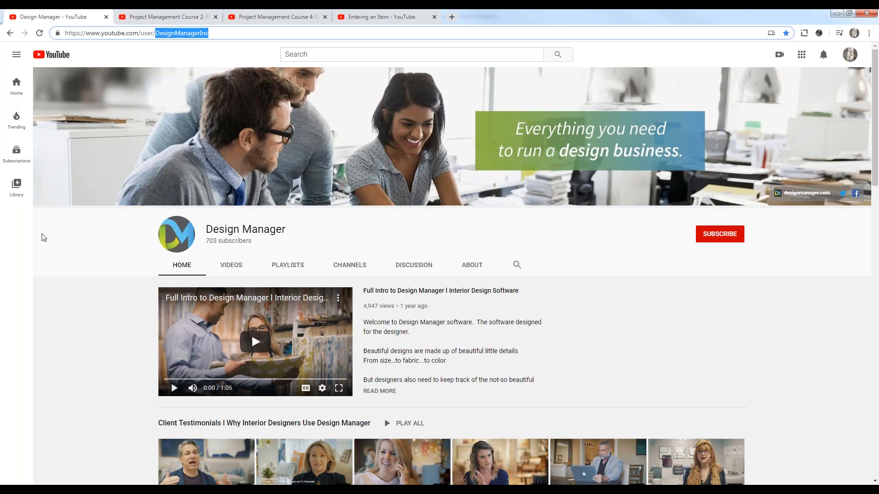
scroll(92, 283, down, 5)
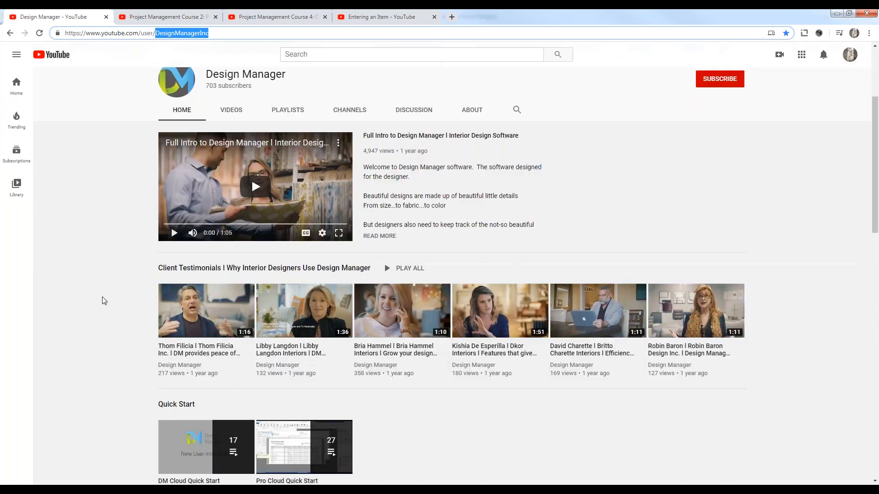
scroll(105, 300, down, 2)
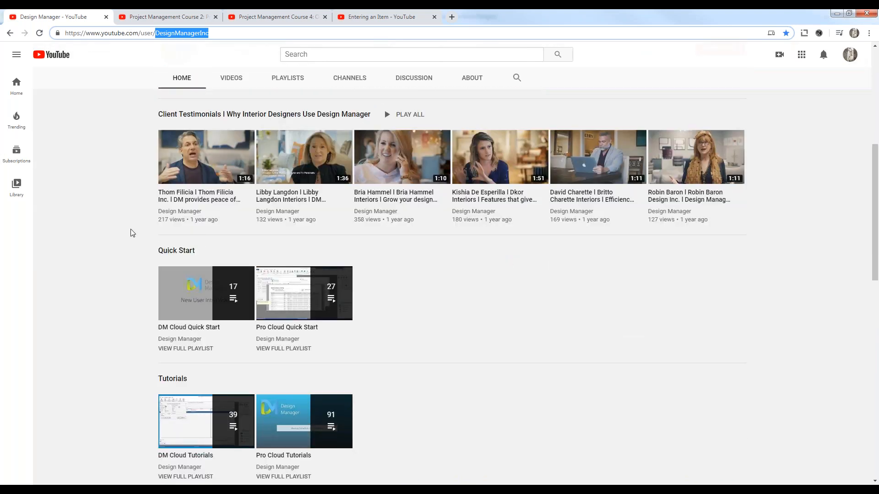
scroll(130, 233, down, 3)
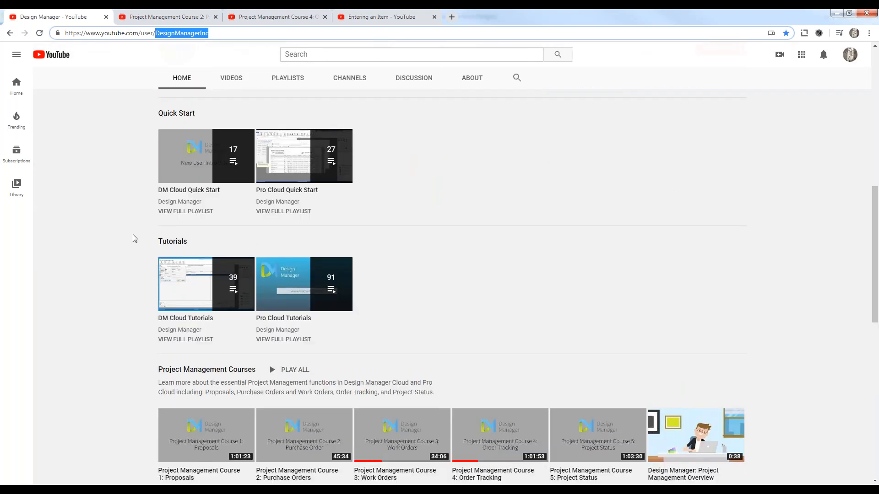
scroll(130, 232, down, 3)
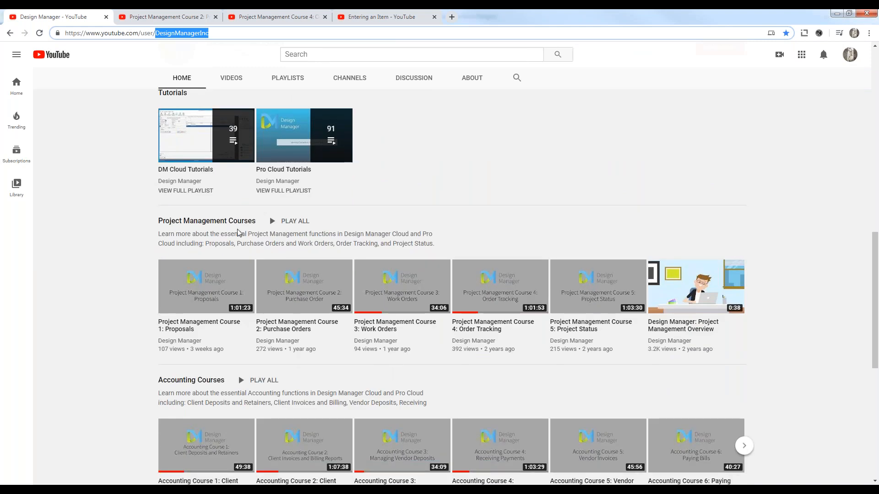
scroll(100, 237, down, 4)
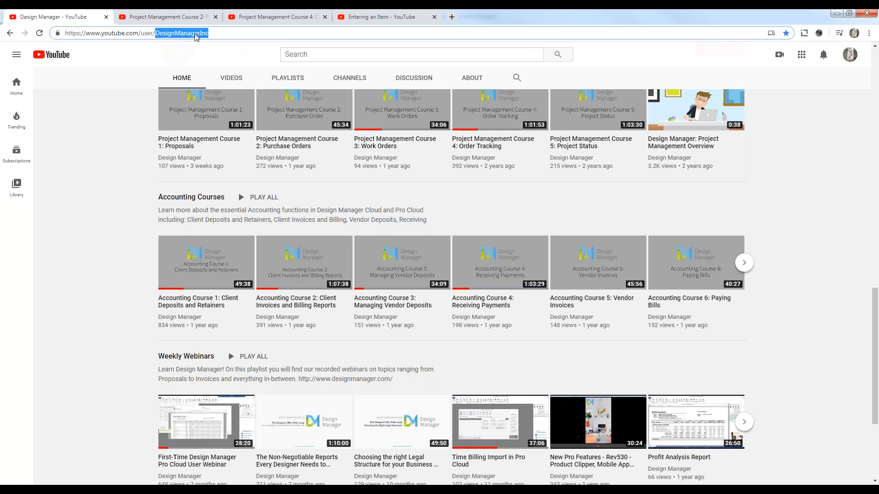
View the pages of the Project Management Course 2: Purchase Orders and Course 4: Order Tracking videos, then minimize the browser.
click(167, 19)
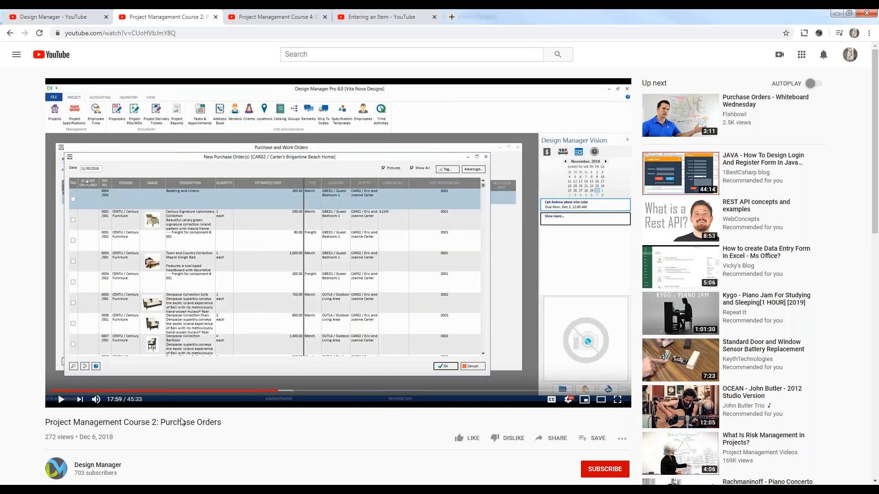
drag(44, 426, 238, 433)
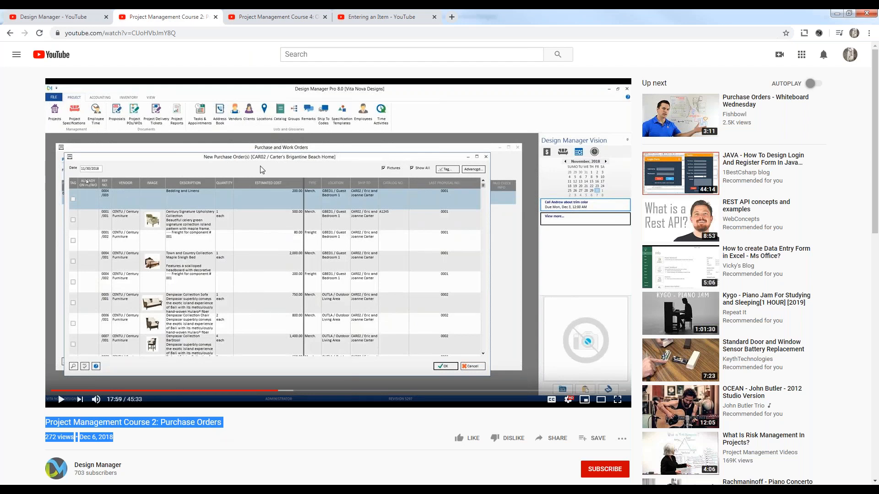
click(279, 17)
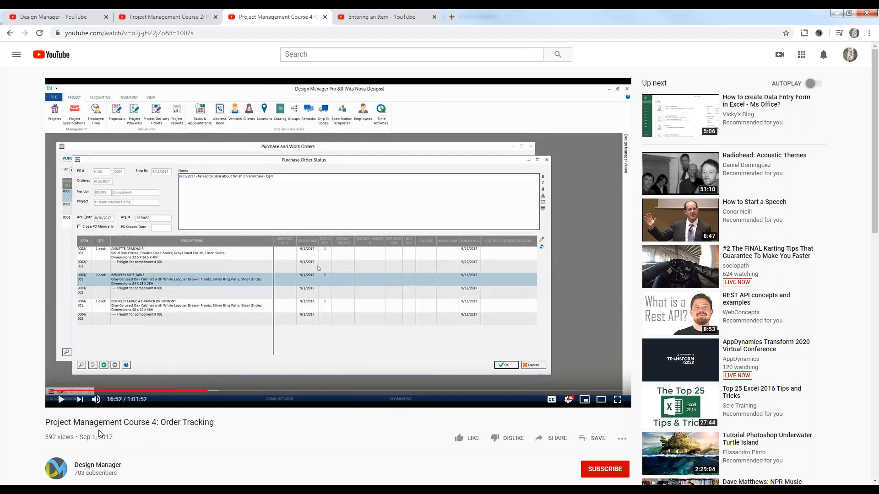
drag(45, 422, 219, 432)
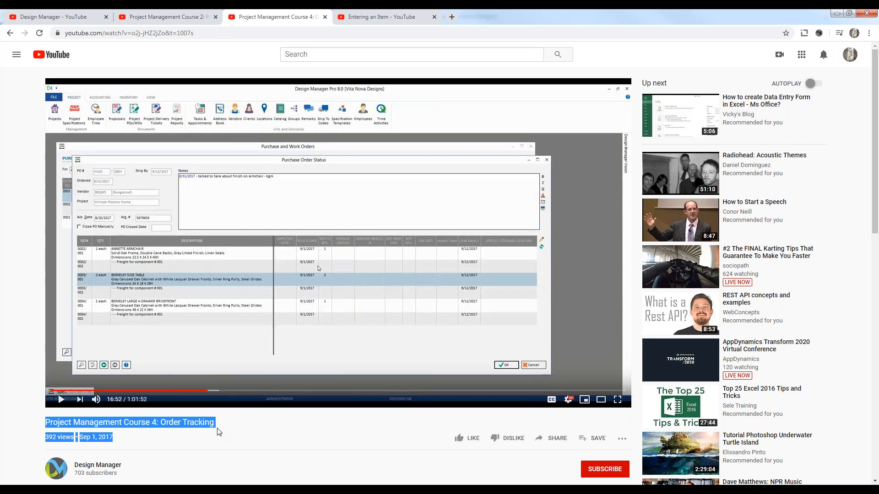
click(837, 13)
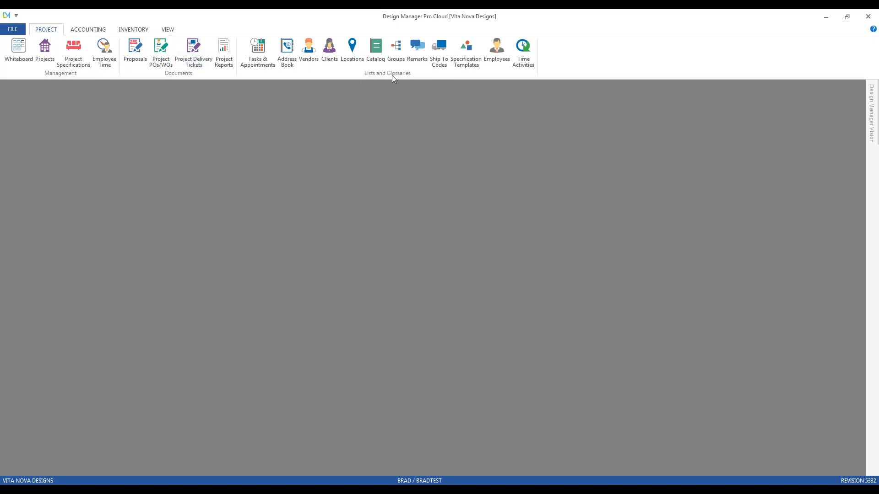
Open the Vendor Glossary and review the Curtain Calls Workroom vendor's general information and defaults without making changes.
click(312, 52)
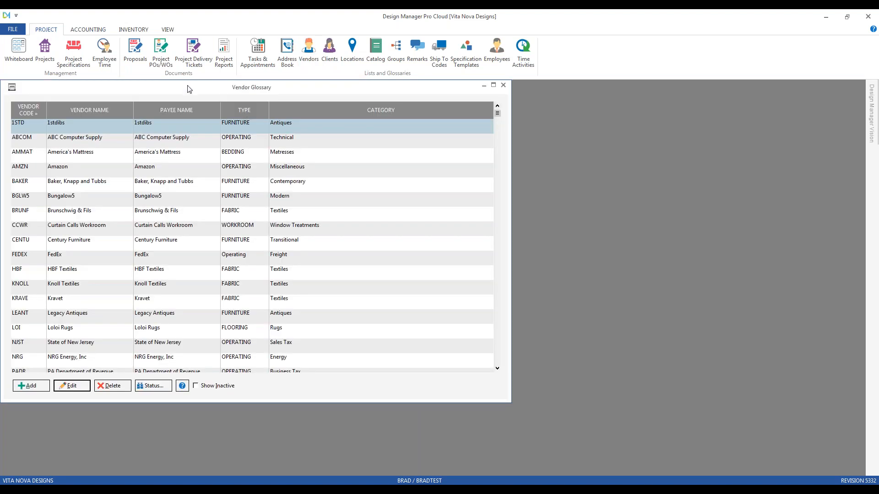
drag(187, 88, 201, 105)
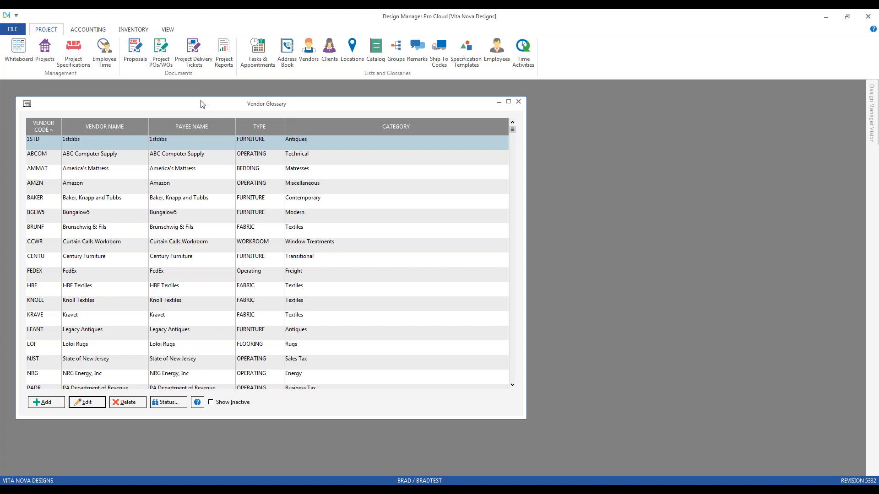
click(152, 248)
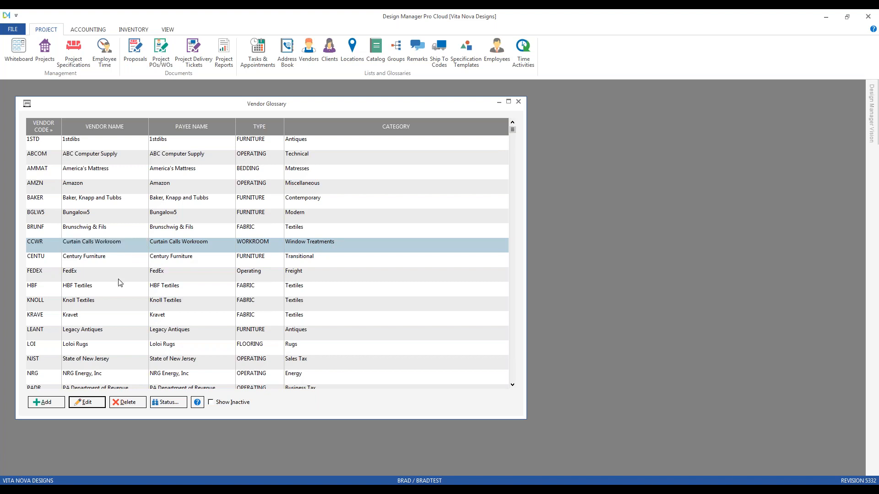
click(87, 402)
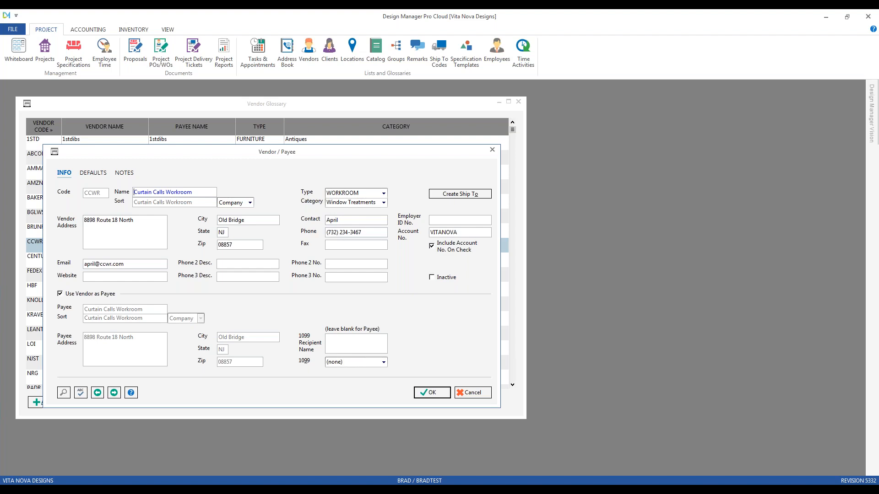
click(97, 174)
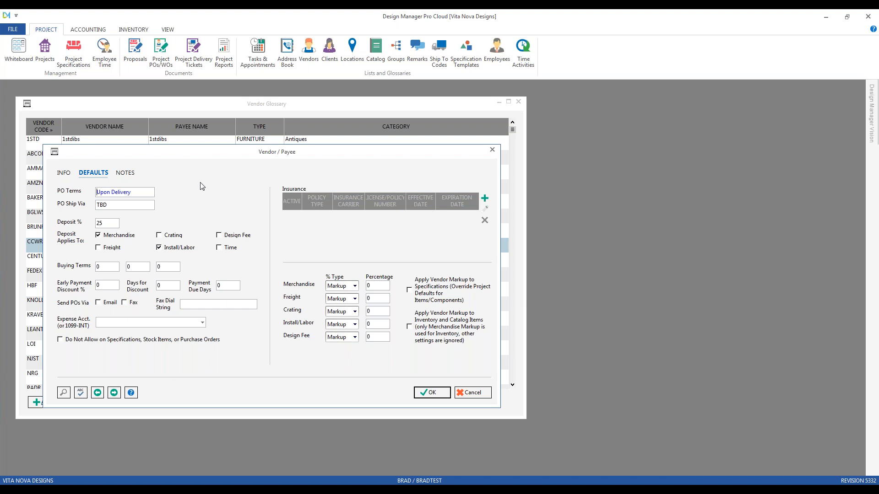
click(67, 175)
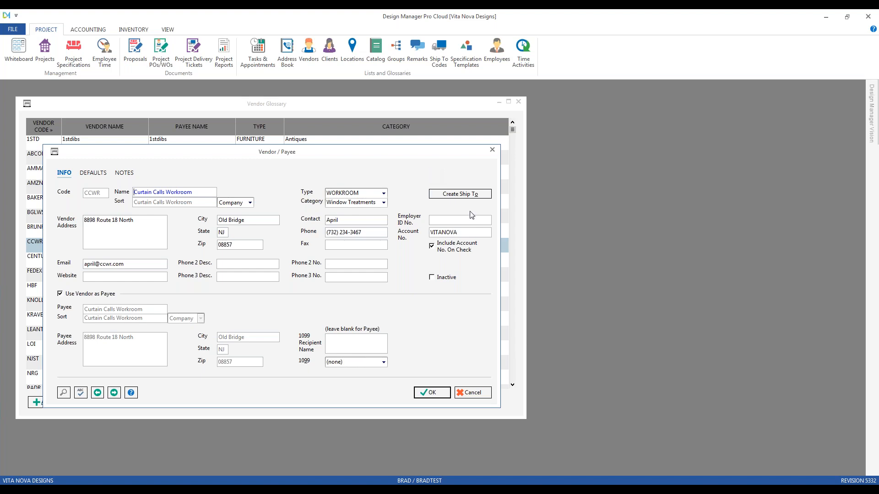
click(480, 394)
Create a ship-to code from the Village Workroom vendor record and close the record.
scroll(255, 300, down, 2)
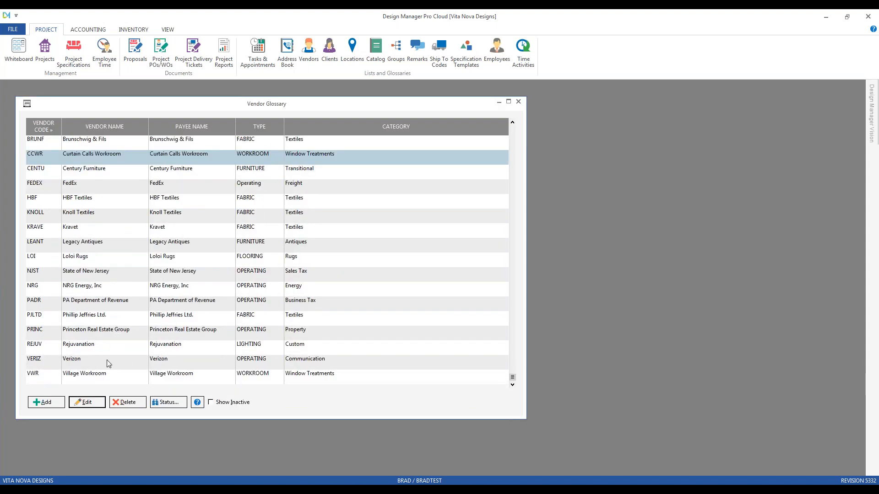
click(103, 378)
click(87, 402)
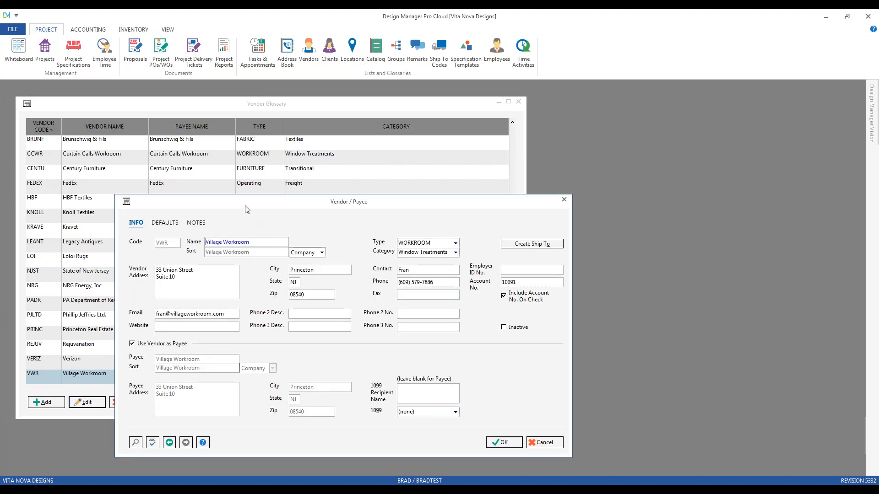
drag(246, 206, 206, 180)
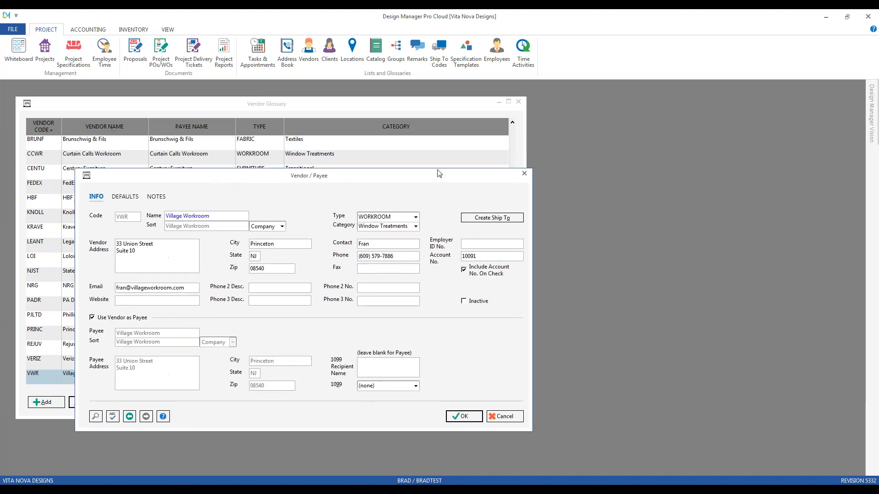
click(511, 220)
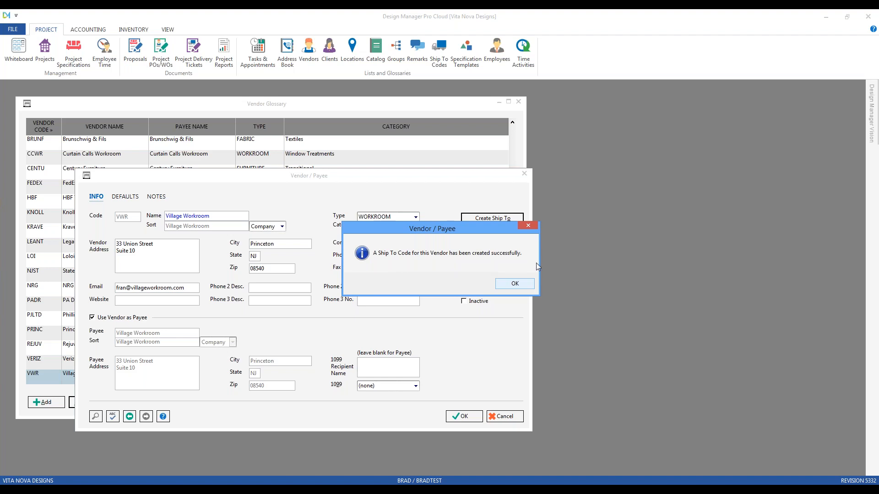
click(515, 284)
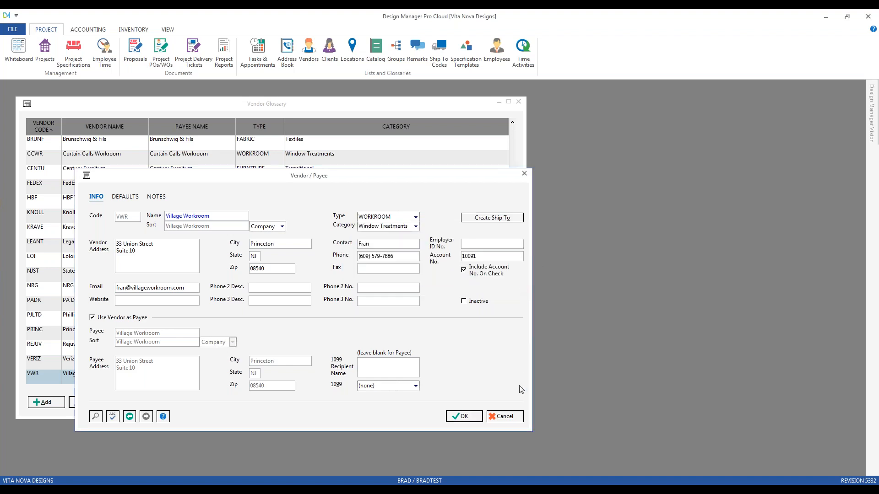
click(510, 416)
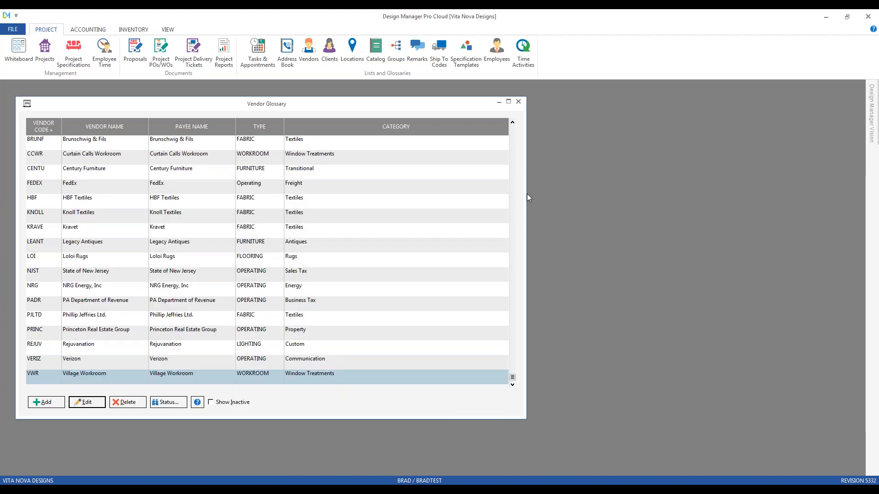
Narrow the Vendor Glossary, open the Ship To Code glossary beside it, and select the Village Workroom entry.
drag(527, 194, 432, 202)
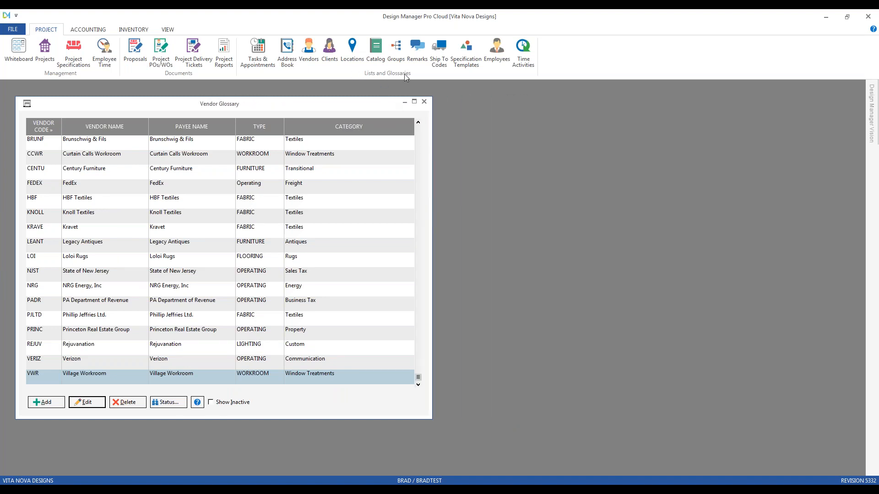
click(440, 53)
drag(322, 100, 748, 96)
click(516, 224)
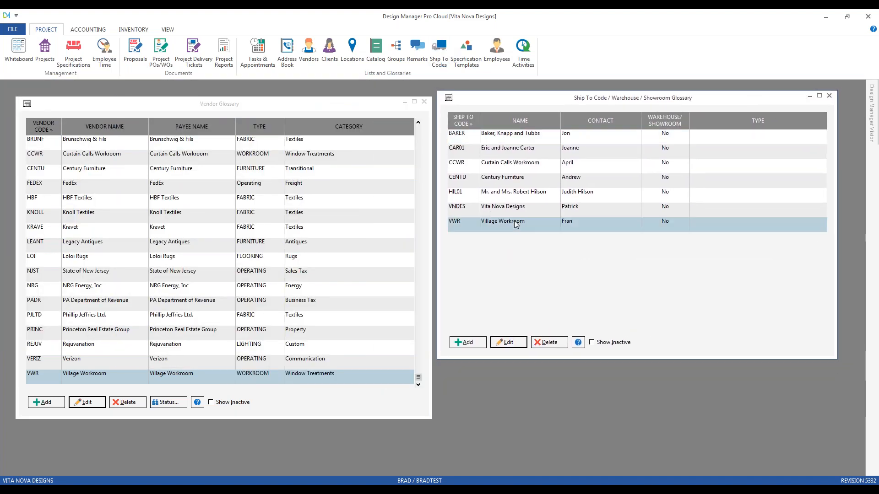
click(516, 225)
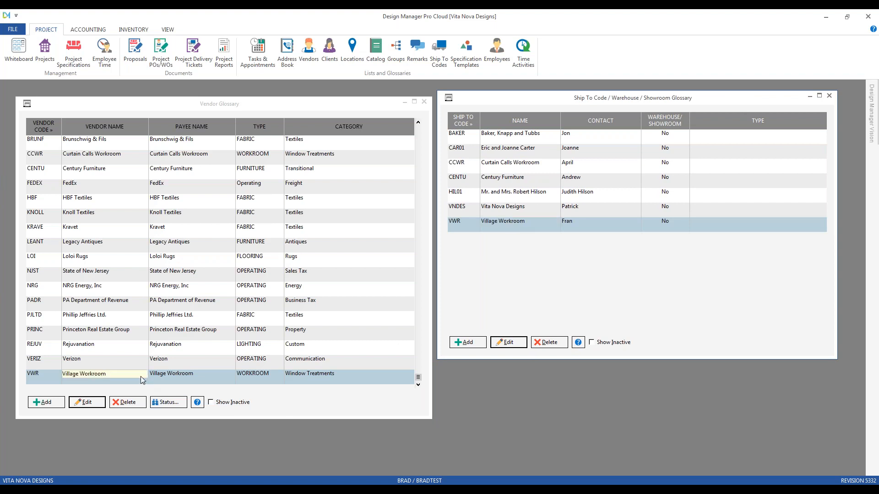
Review the Village Workroom vendor record from the Vendor Glossary and close it unchanged.
click(170, 376)
double_click(171, 375)
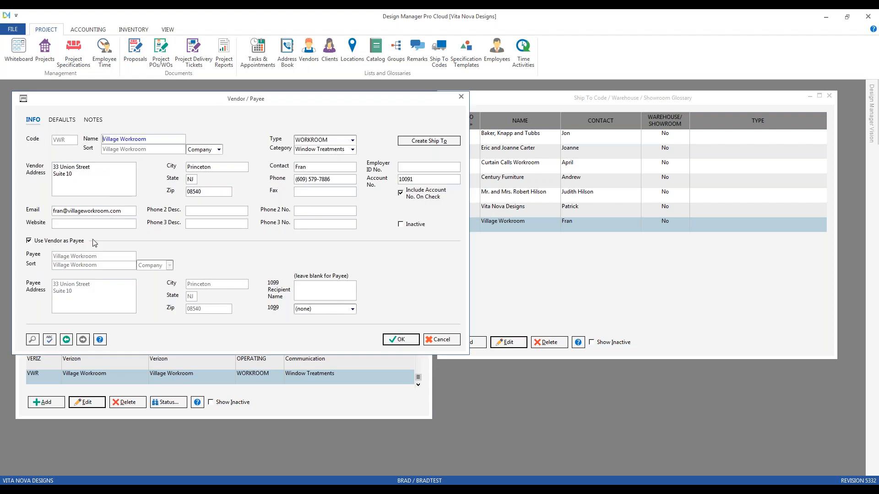
click(442, 341)
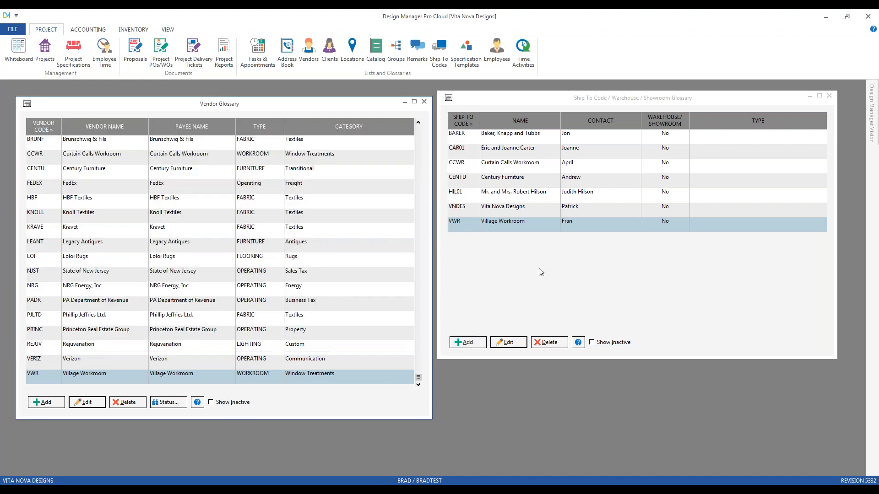
Review the Village Workroom ship-to record without changes, then close both the Ship To and Vendor glossaries.
double_click(523, 223)
drag(211, 116, 641, 187)
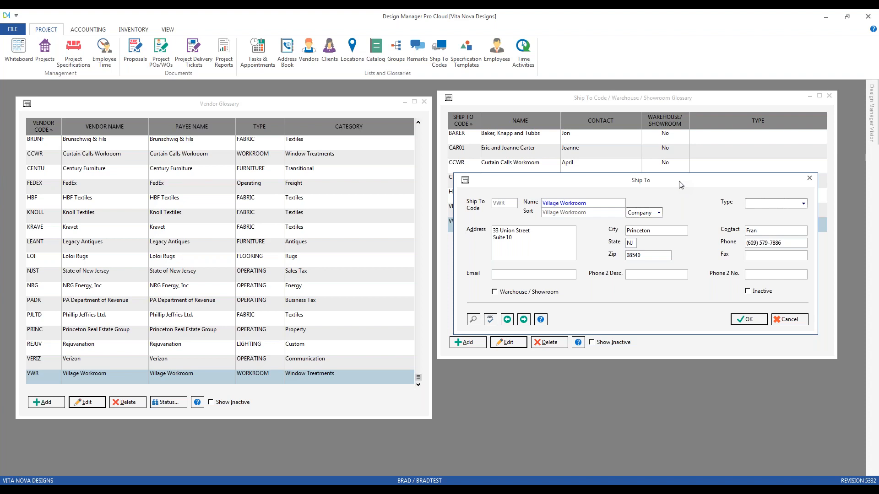
click(798, 323)
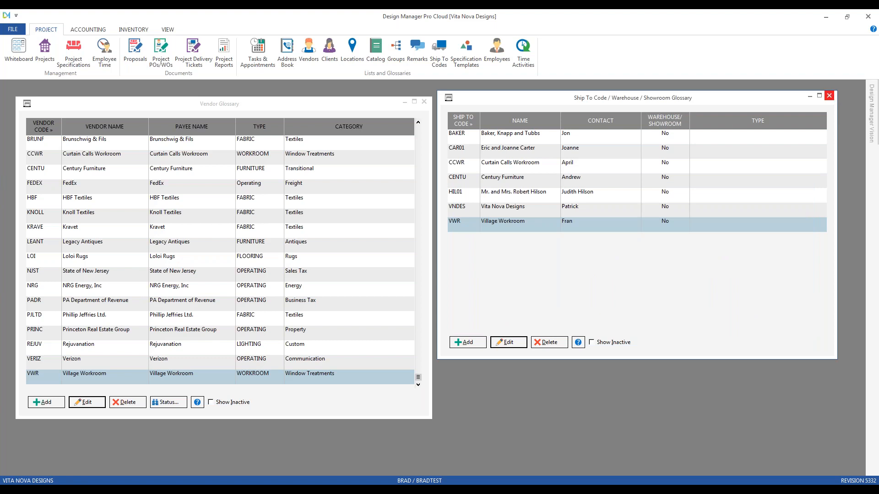
click(829, 96)
click(424, 101)
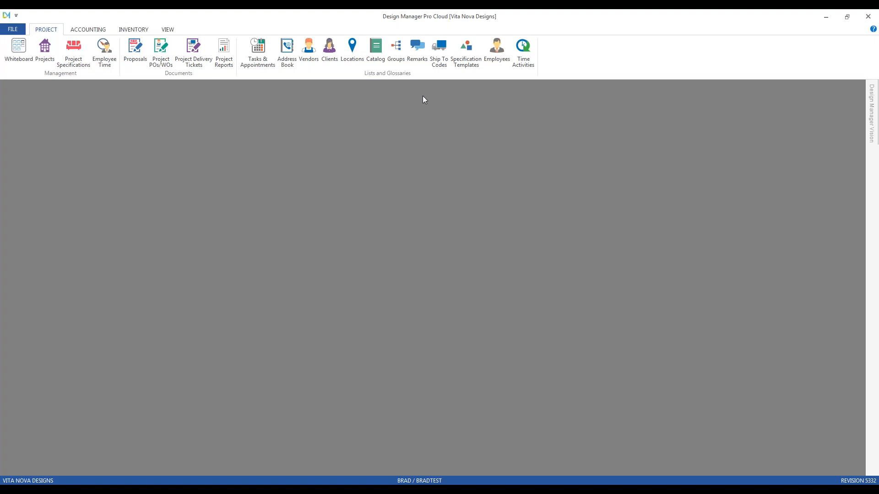
Switch to the browser, view the Entering an Item video page, and close the browser.
click(349, 490)
click(341, 432)
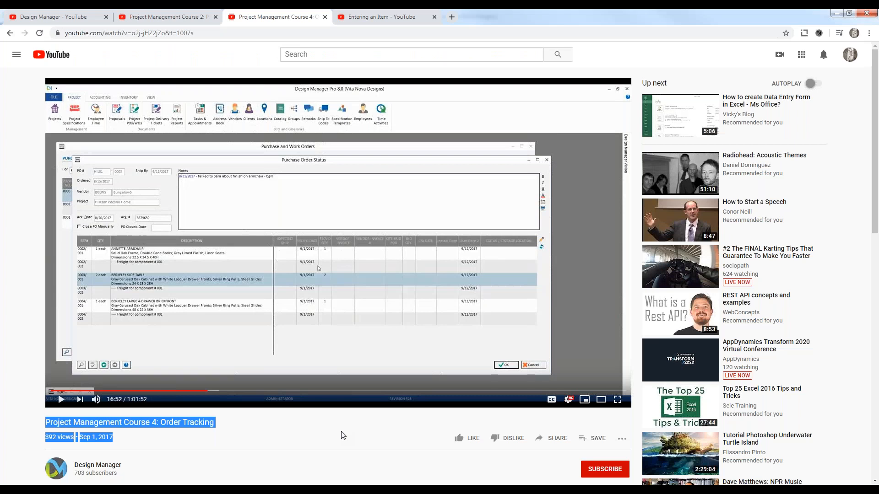
click(397, 19)
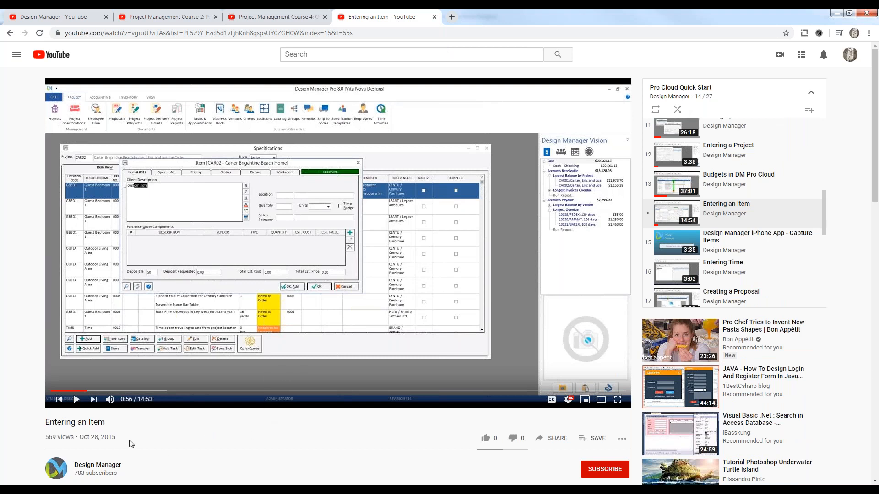
drag(45, 423, 114, 423)
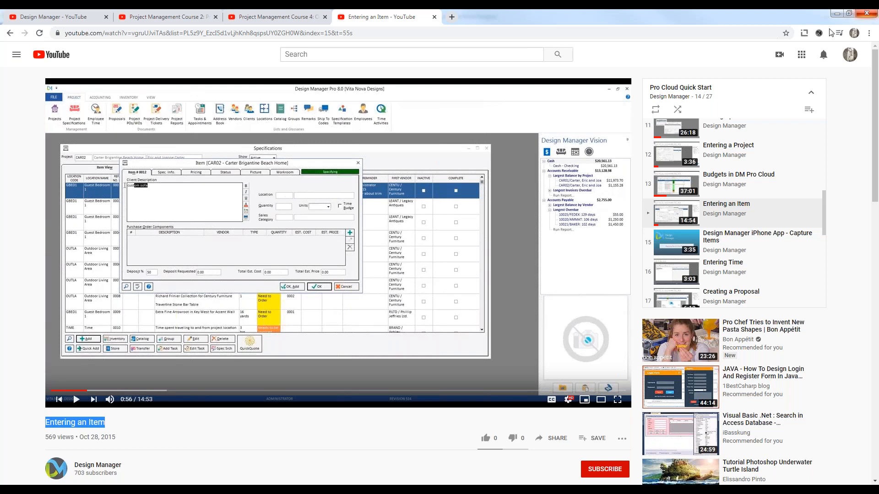
click(866, 14)
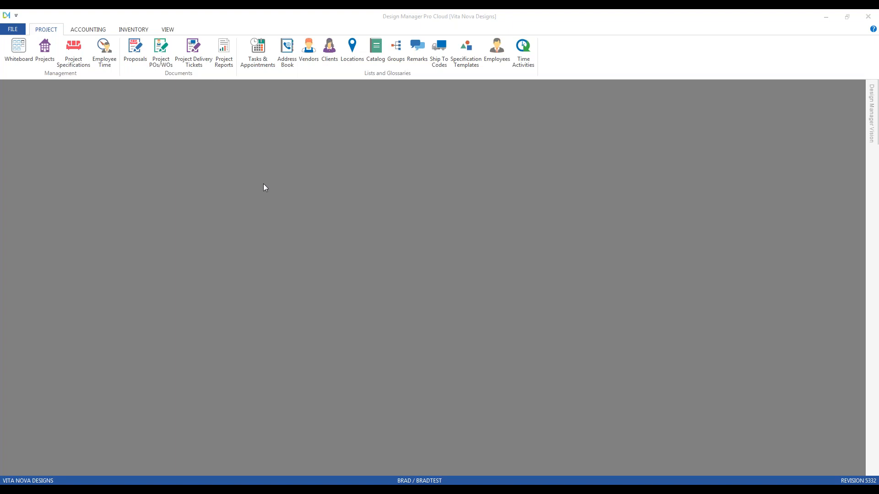
Open the Pocono Home project's specifications and edit the Master Bedroom Window Treatment item.
click(75, 52)
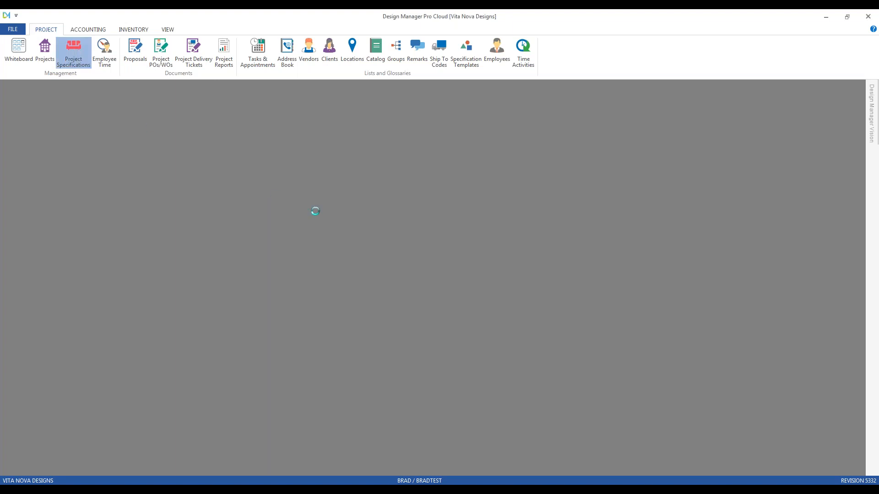
text(hil)
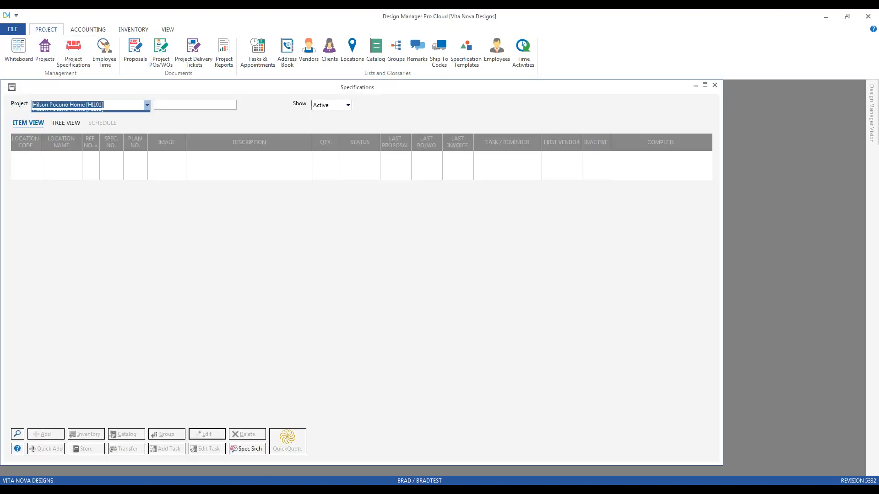
key(Return)
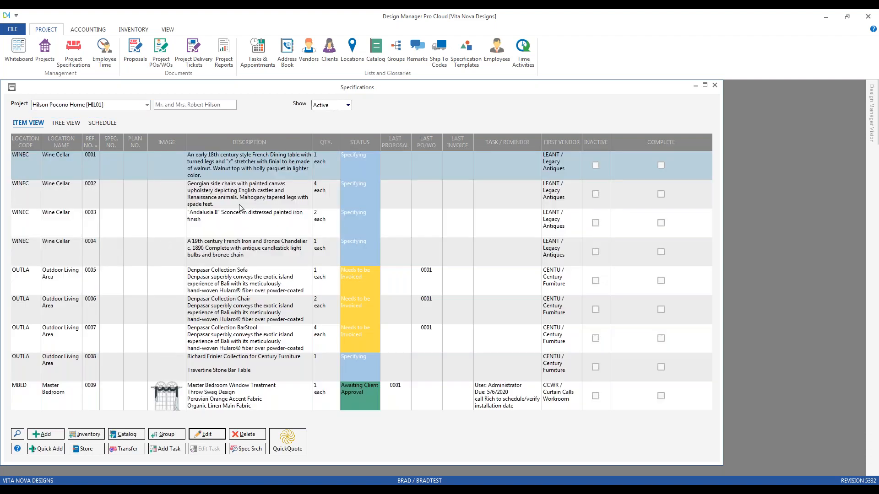
click(239, 207)
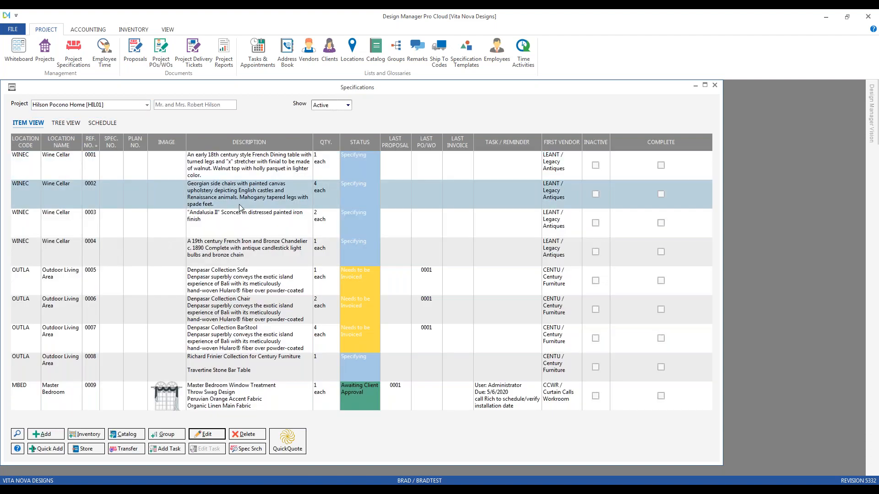
click(218, 402)
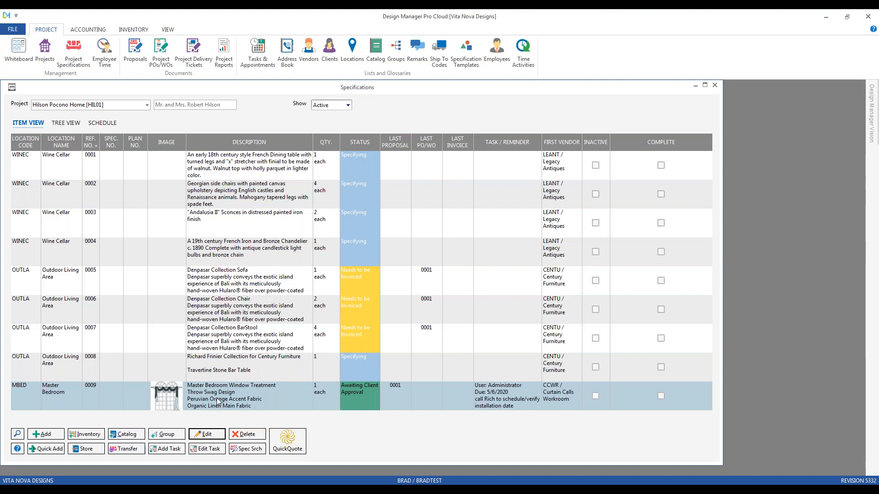
click(209, 435)
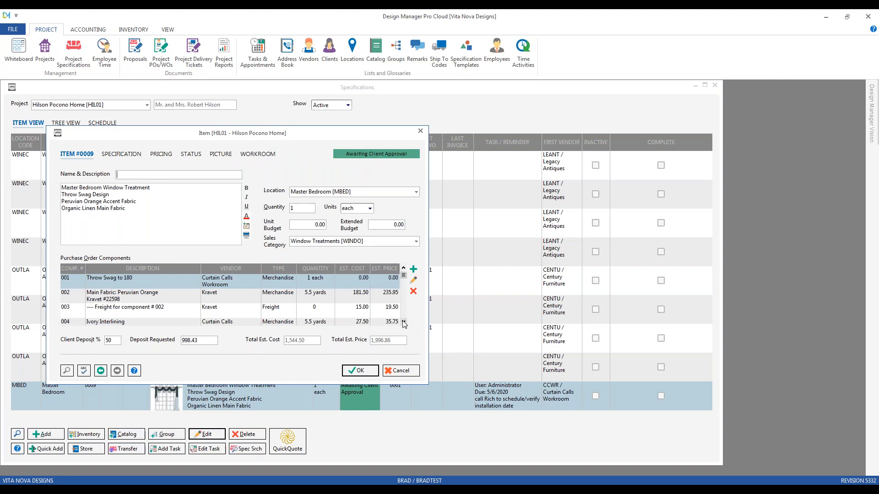
Examine the full list of purchase order components for the Master Bedroom Window Treatment.
click(403, 323)
click(403, 323)
click(403, 323)
click(404, 323)
click(403, 323)
click(404, 323)
click(403, 323)
click(404, 324)
click(404, 323)
click(403, 323)
click(403, 323)
click(403, 323)
click(404, 323)
click(403, 323)
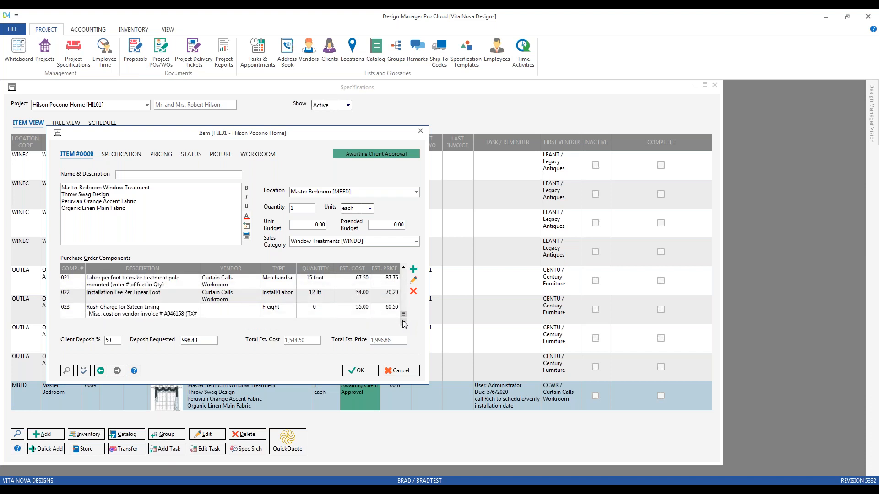
click(404, 269)
click(404, 268)
click(403, 269)
click(403, 269)
click(404, 268)
click(403, 269)
click(404, 269)
click(404, 269)
click(404, 269)
click(404, 269)
click(404, 268)
click(404, 269)
click(404, 268)
click(404, 269)
click(403, 269)
click(404, 269)
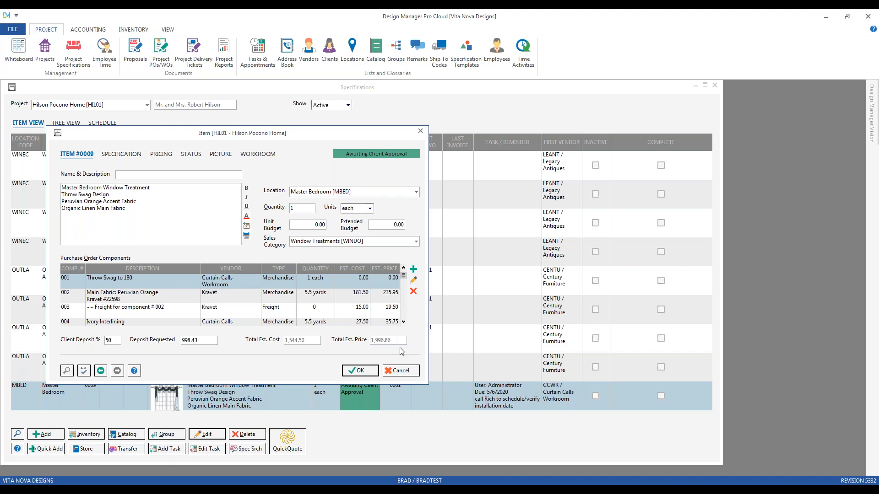
click(404, 322)
click(404, 321)
click(404, 322)
click(404, 322)
click(404, 322)
click(404, 322)
click(404, 322)
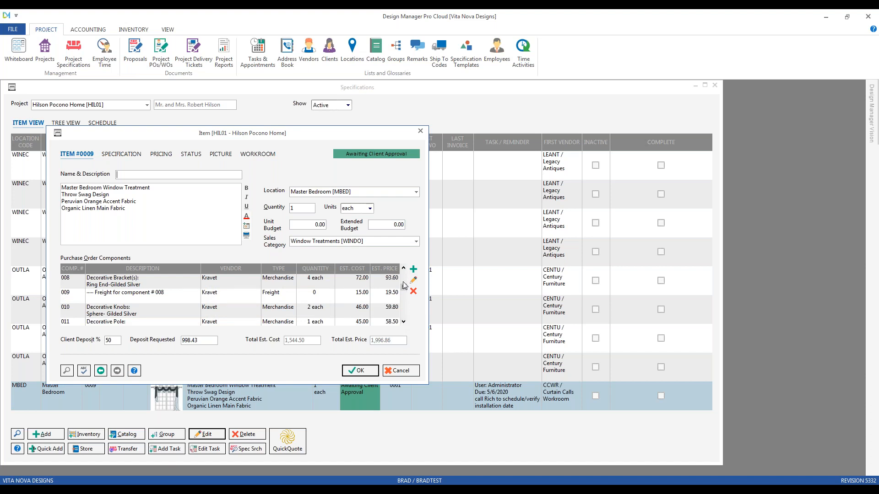
drag(404, 288, 404, 275)
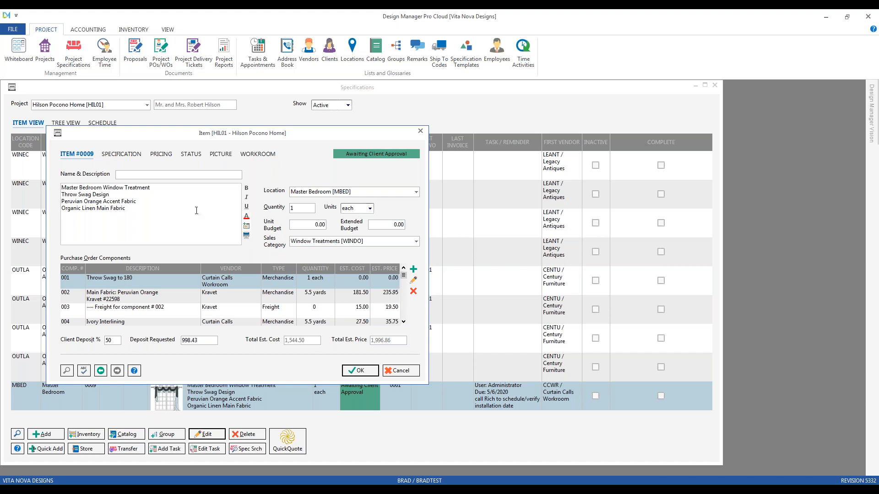
Review the window treatment's description, workroom assignment and instructions, and picture, and return to its main item details.
drag(136, 214, 62, 193)
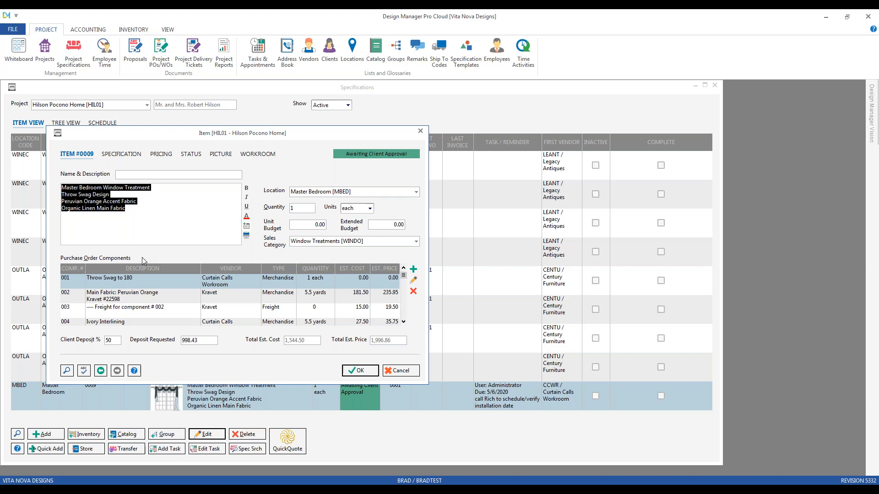
click(262, 158)
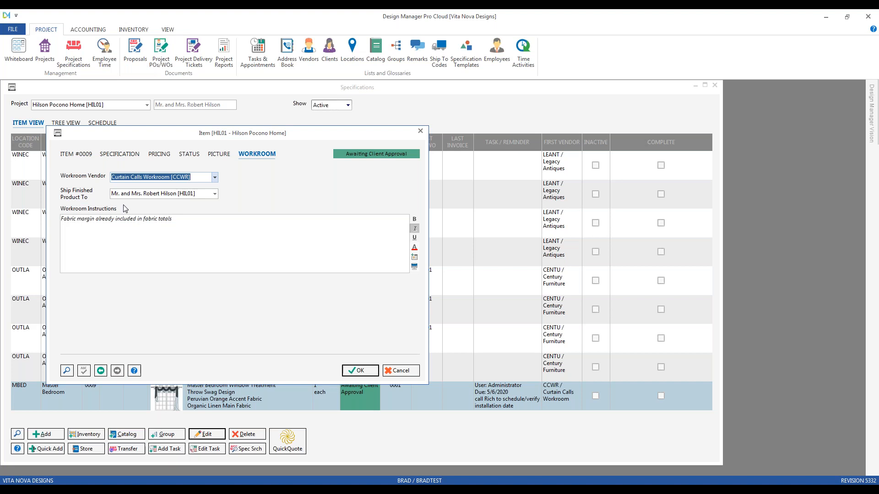
click(136, 195)
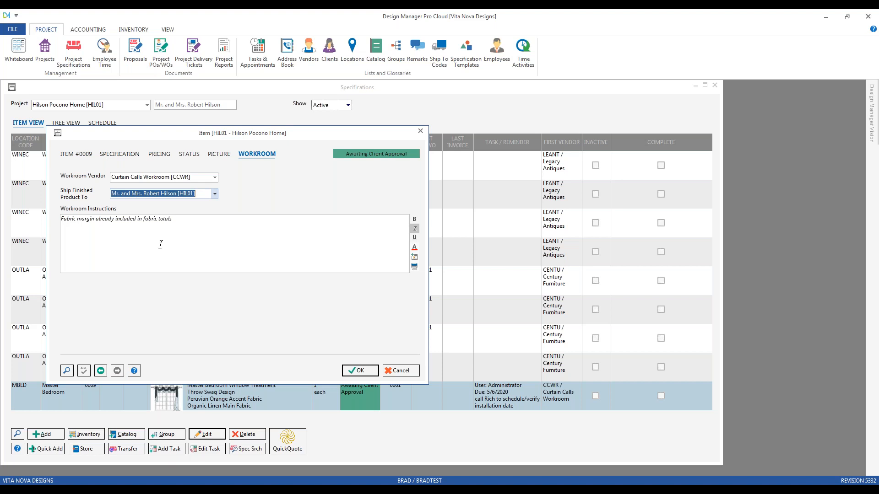
click(213, 235)
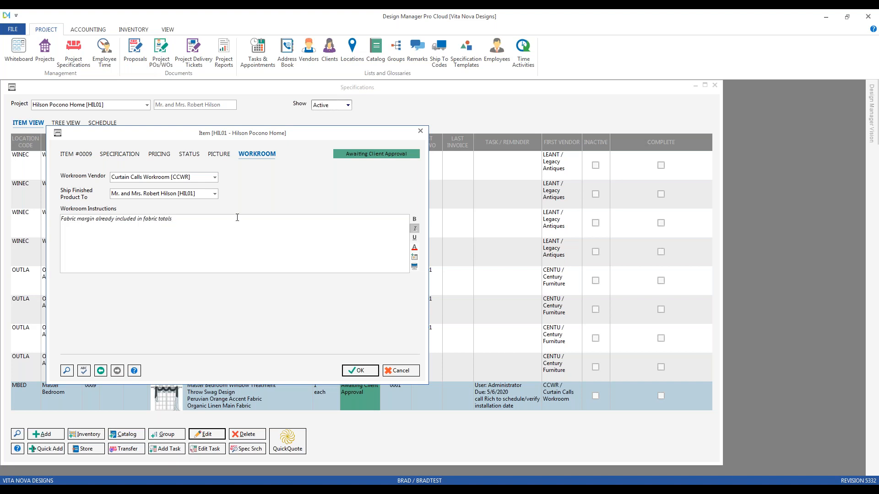
click(220, 154)
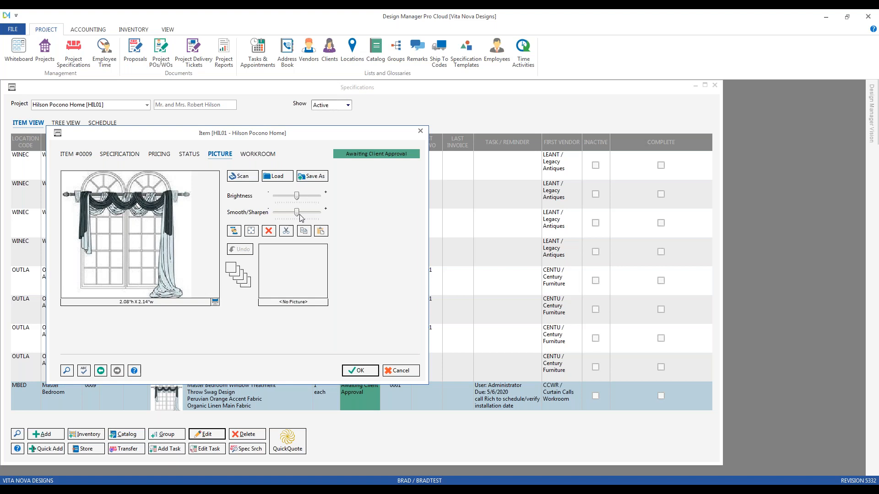
click(87, 154)
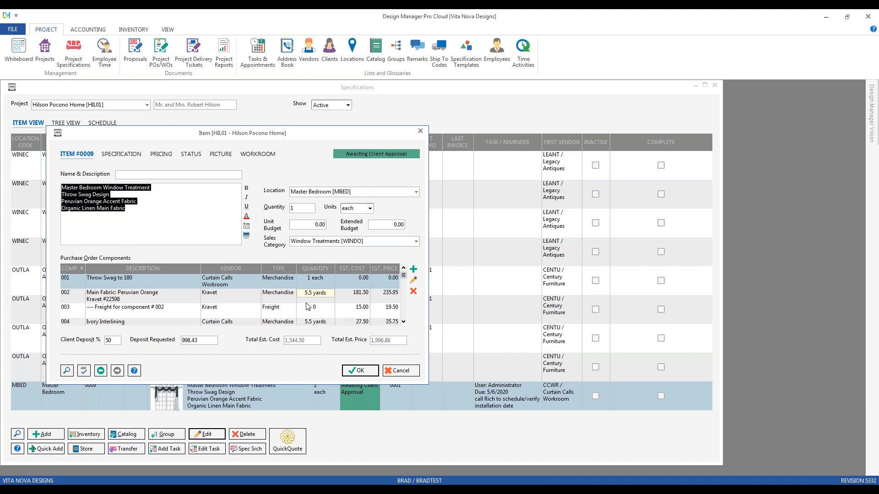
Open the Main Fabric: Peruvian Orange component and review its description, vendor, ship-to and manufacturer catalog number.
click(259, 300)
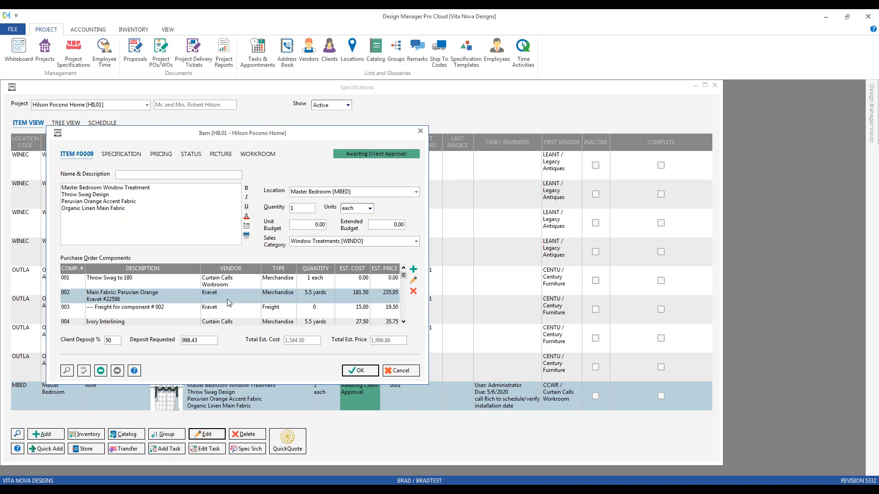
double_click(252, 295)
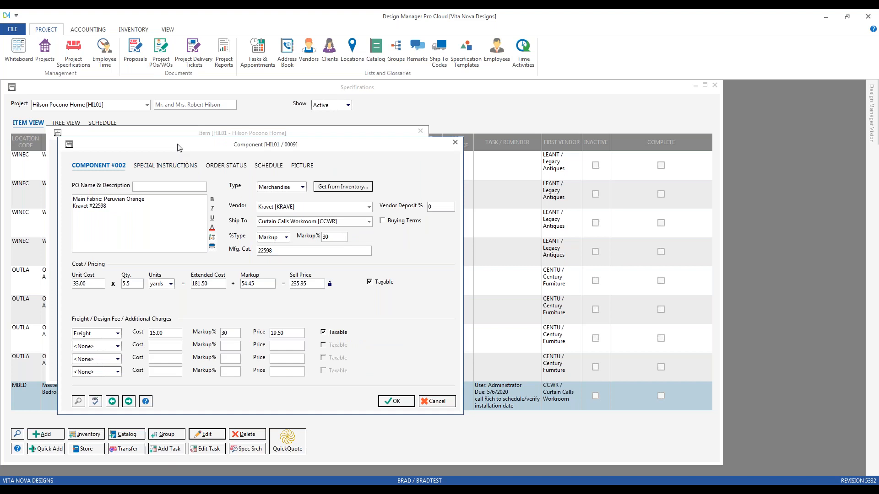
drag(179, 147, 156, 130)
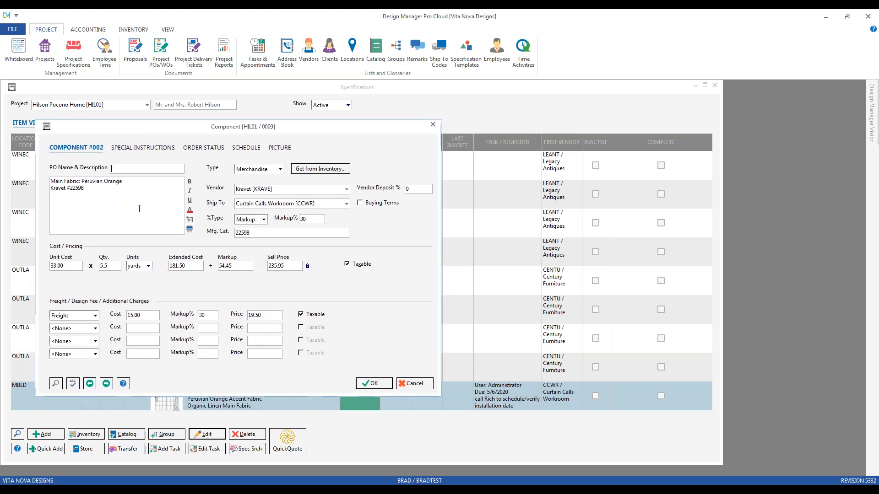
drag(86, 189, 51, 181)
click(91, 211)
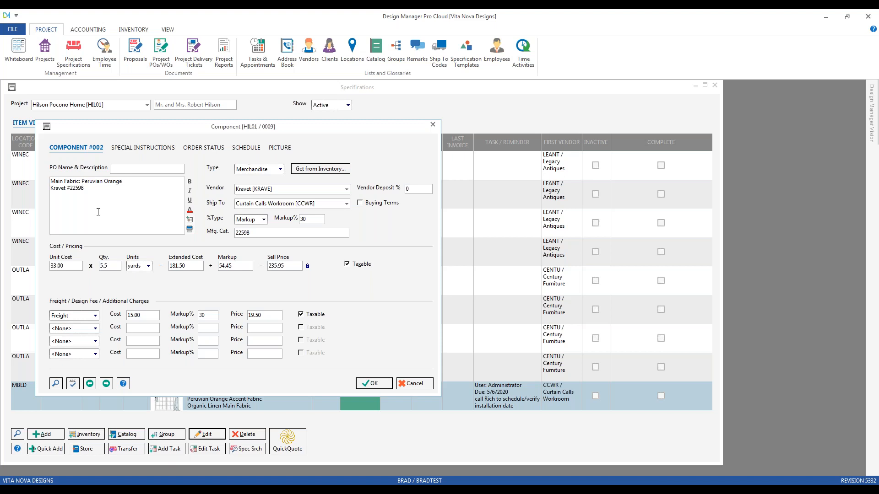
click(300, 189)
click(328, 203)
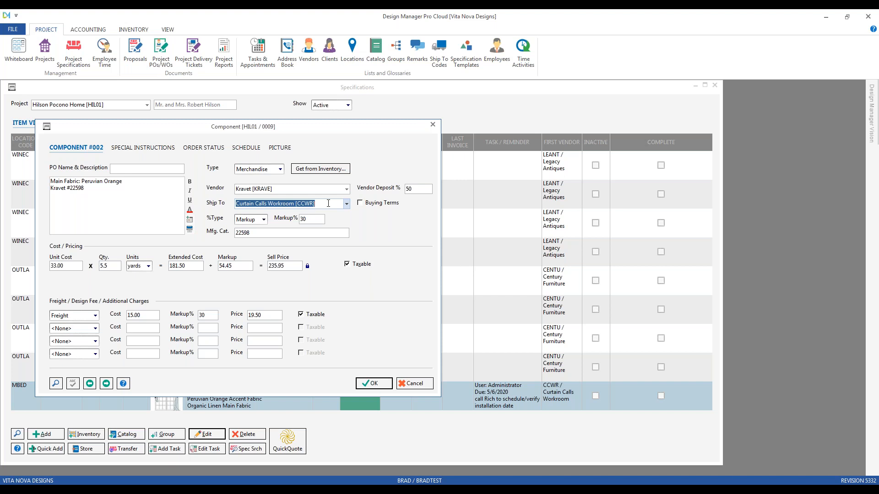
click(275, 232)
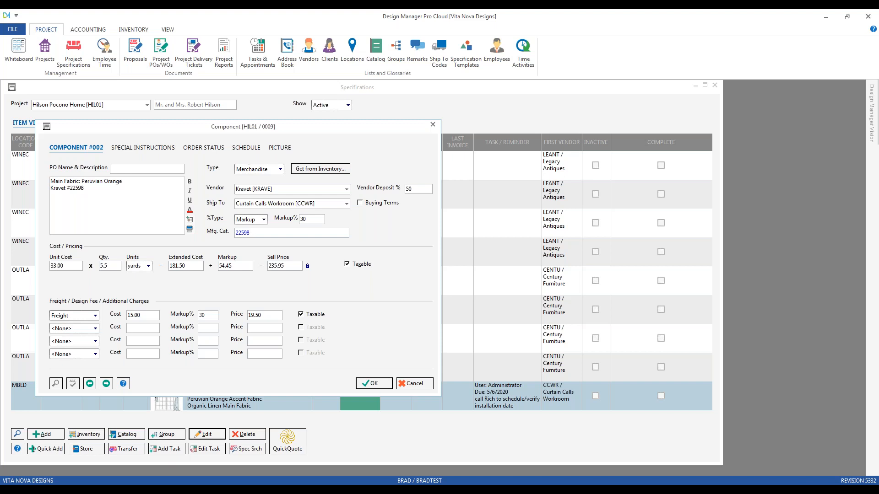
key(Tab)
click(285, 189)
Review the fabric component's special instructions, PO sidemark, workroom special instructions and picture.
click(163, 148)
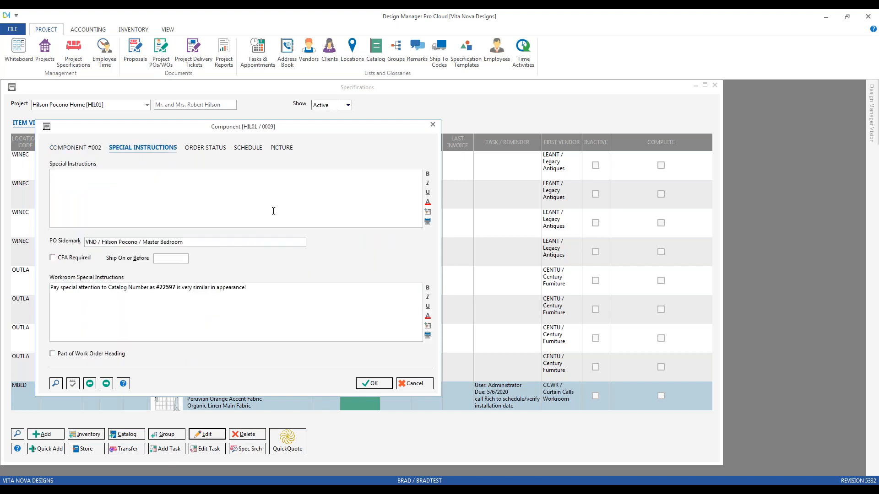
drag(185, 242, 84, 242)
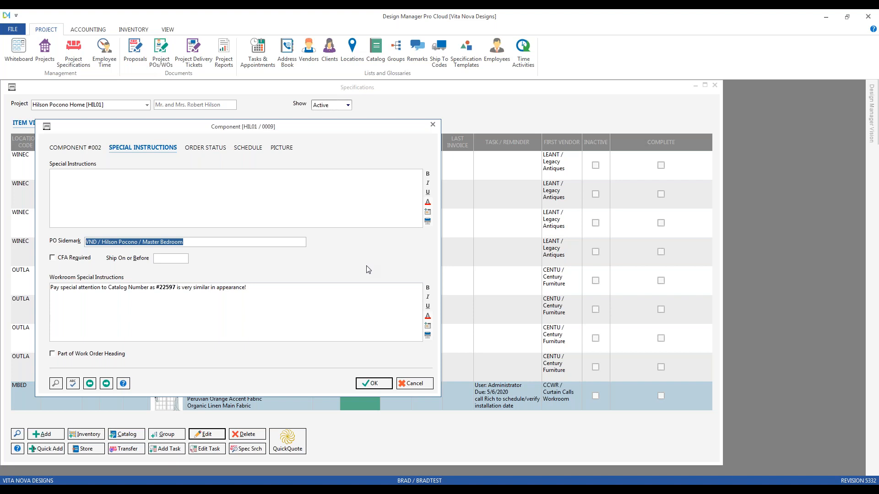
drag(276, 289, 44, 293)
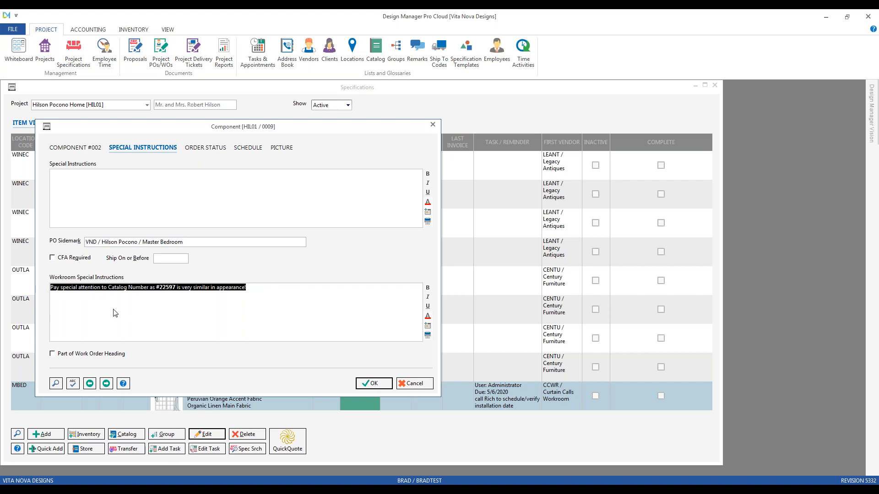
click(122, 192)
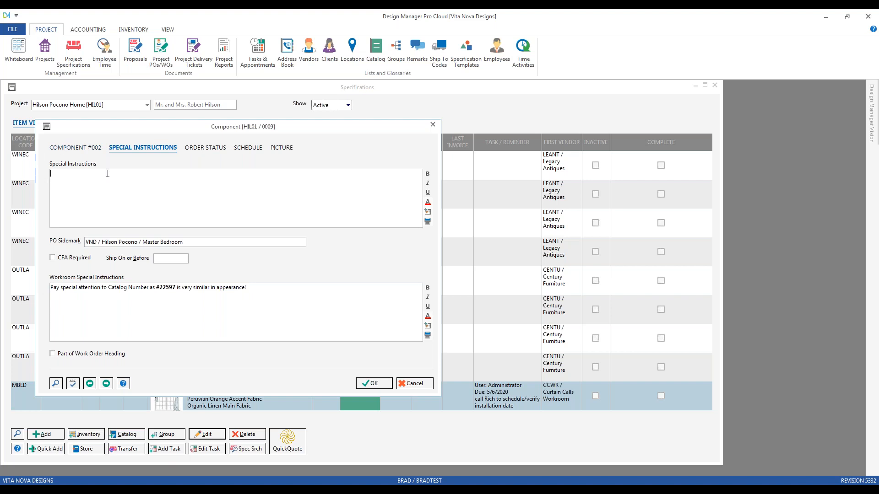
click(131, 307)
click(281, 148)
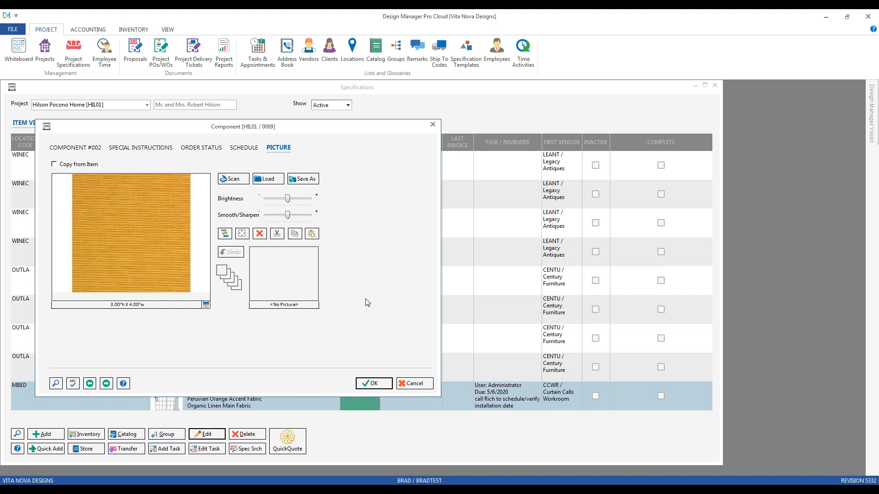
Accept the fabric component and the window treatment item, then close the project's specifications.
click(374, 384)
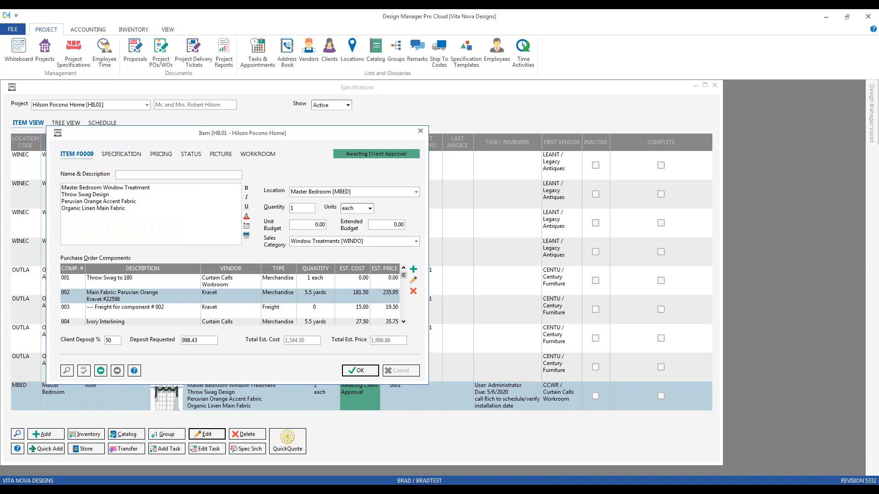
click(372, 373)
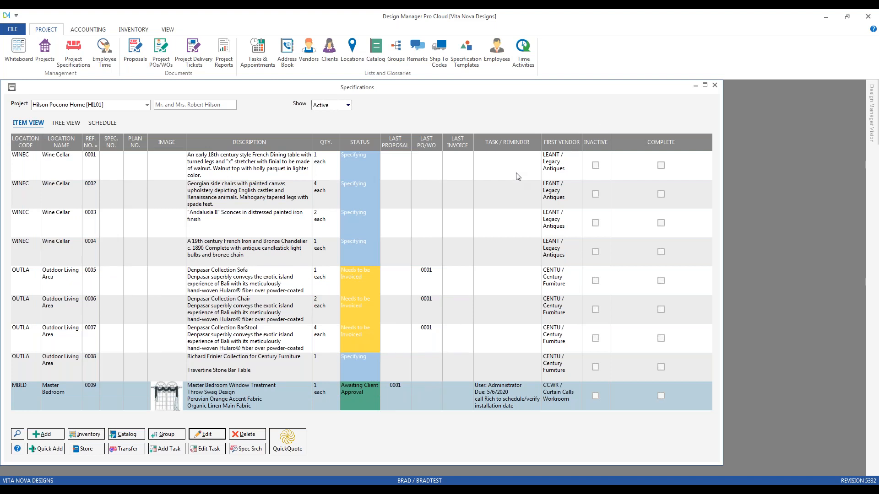
click(715, 85)
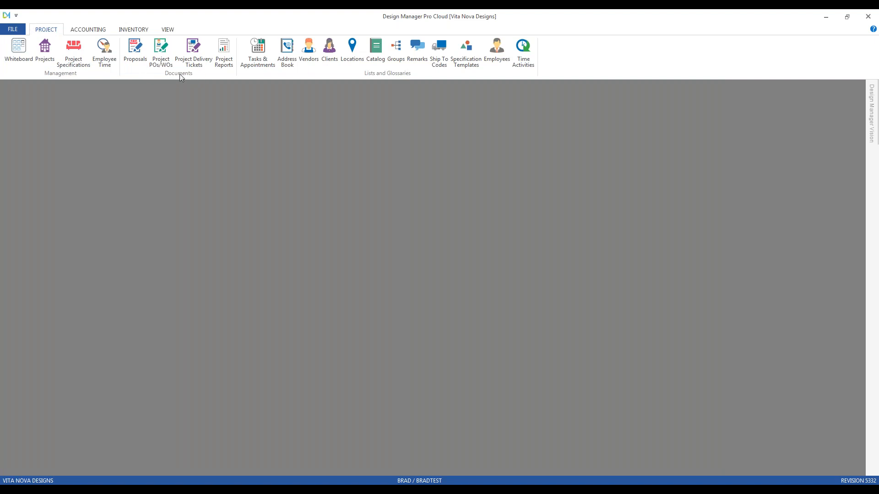
Open the purchase and work orders for the Pocono Home project and start a new work order.
click(161, 50)
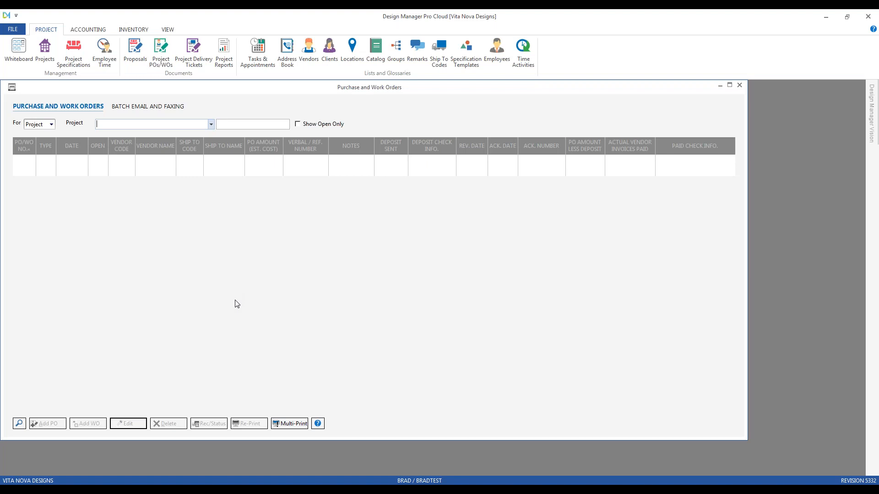
text(hil)
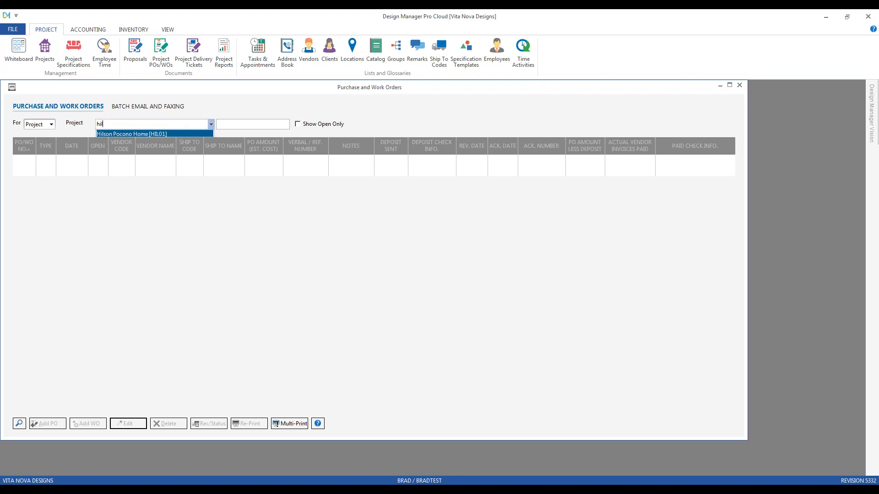
key(Return)
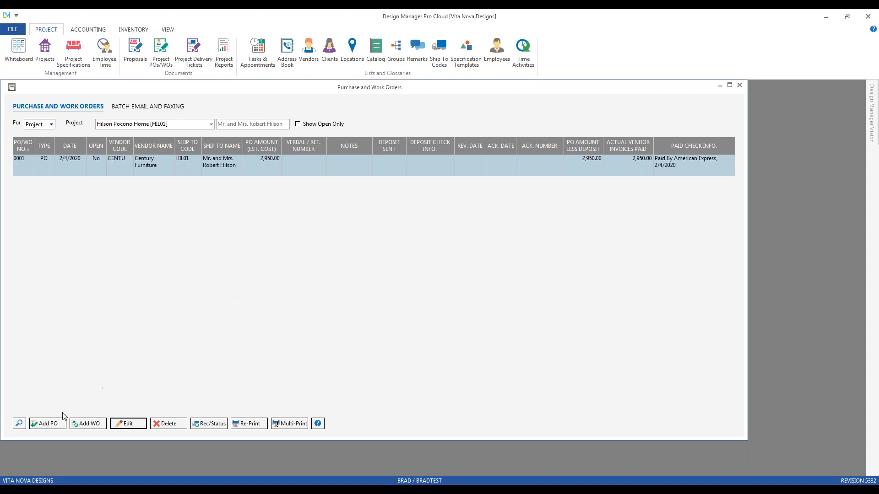
click(96, 426)
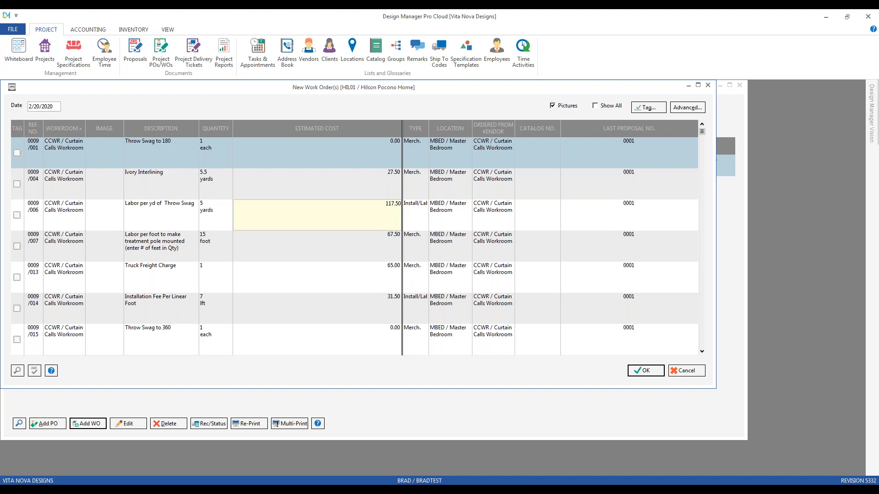
drag(261, 94, 284, 108)
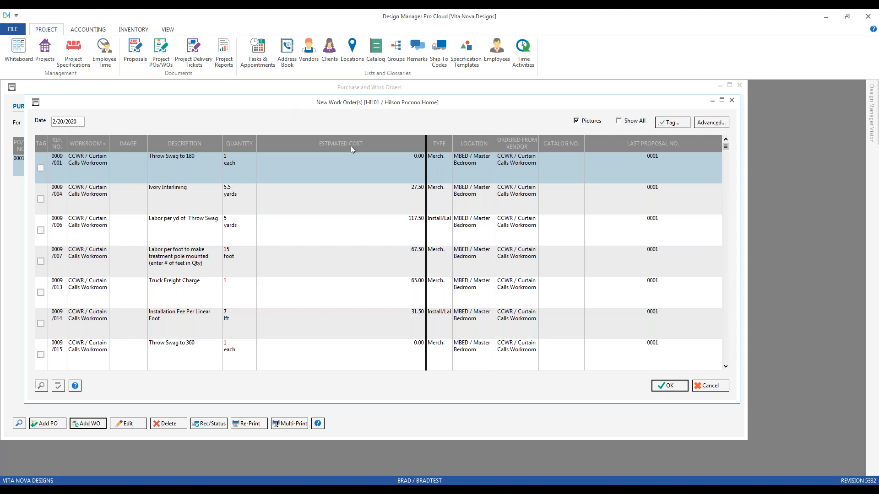
Display all components including those already on orders, restore the filtered list, and review the components by workroom, description and quantity.
click(620, 121)
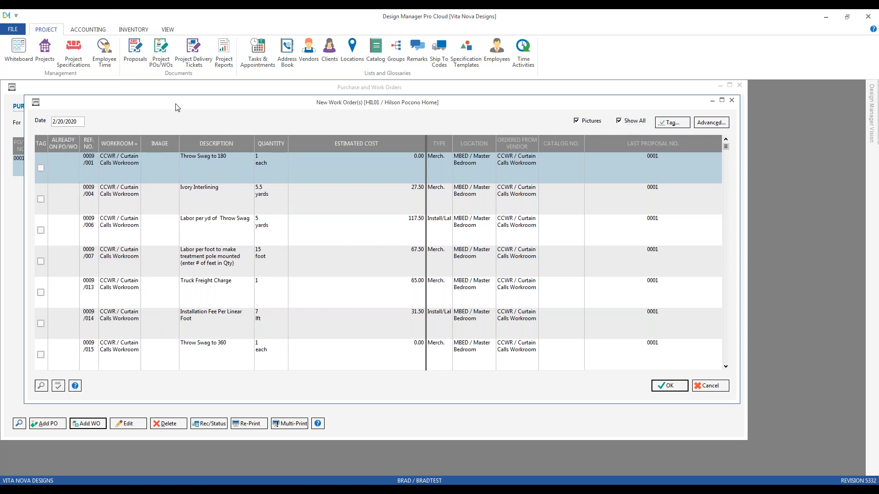
click(633, 122)
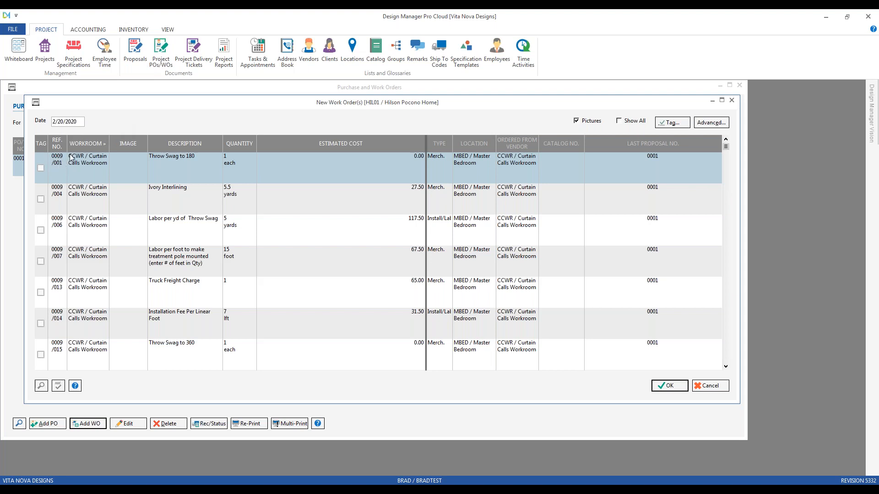
click(86, 345)
scroll(85, 345, down, 3)
scroll(86, 345, up, 3)
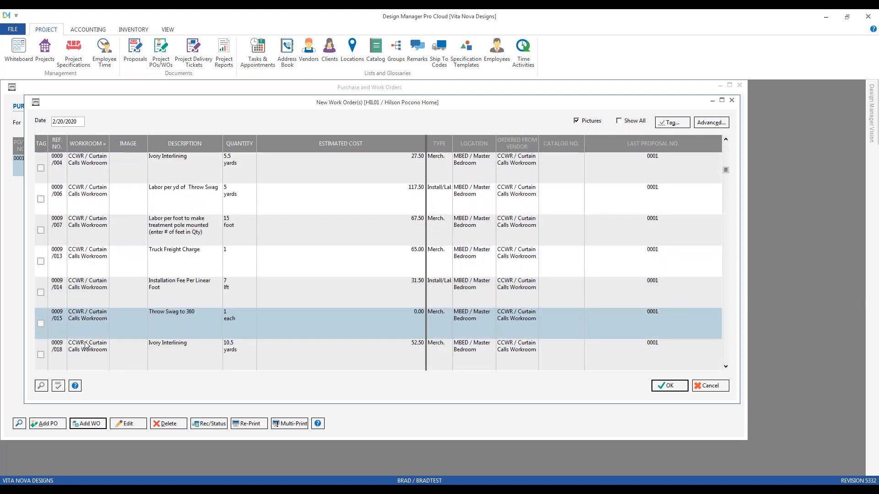
scroll(86, 345, down, 5)
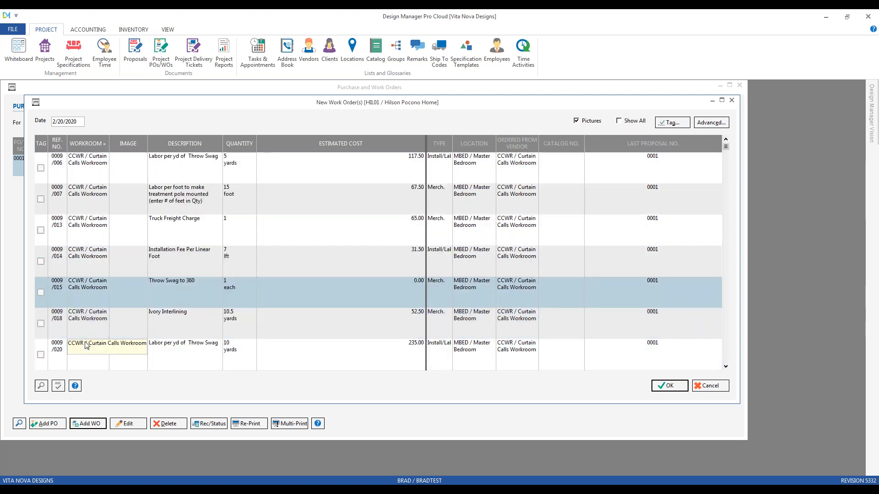
scroll(85, 345, down, 1)
scroll(105, 251, down, 2)
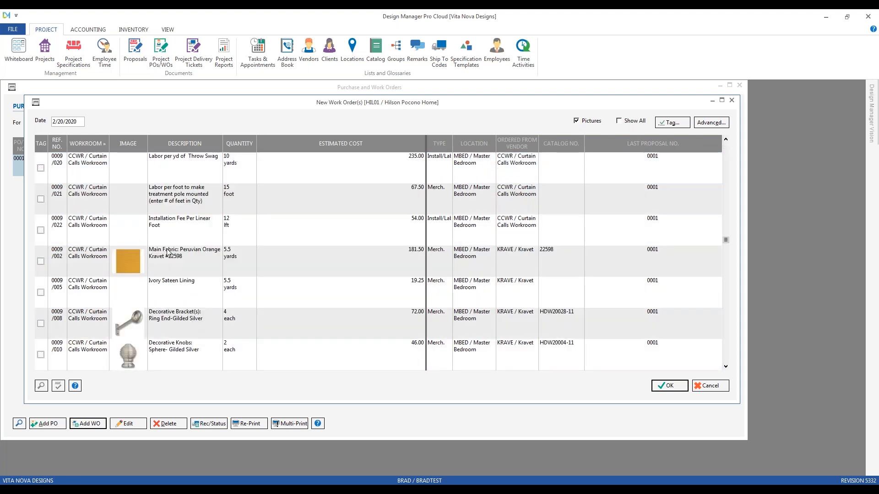
scroll(167, 253, up, 2)
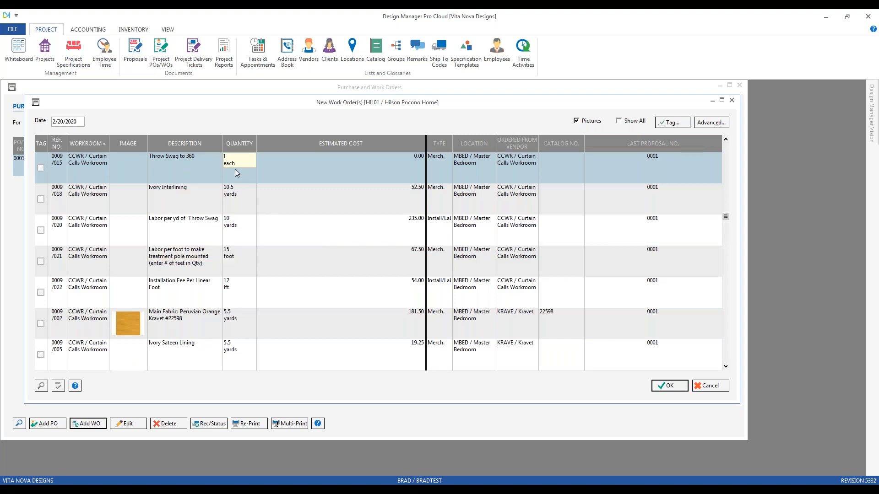
Review the listed components' estimated cost, type, location, ordering vendor, catalog number and last proposal number.
click(332, 177)
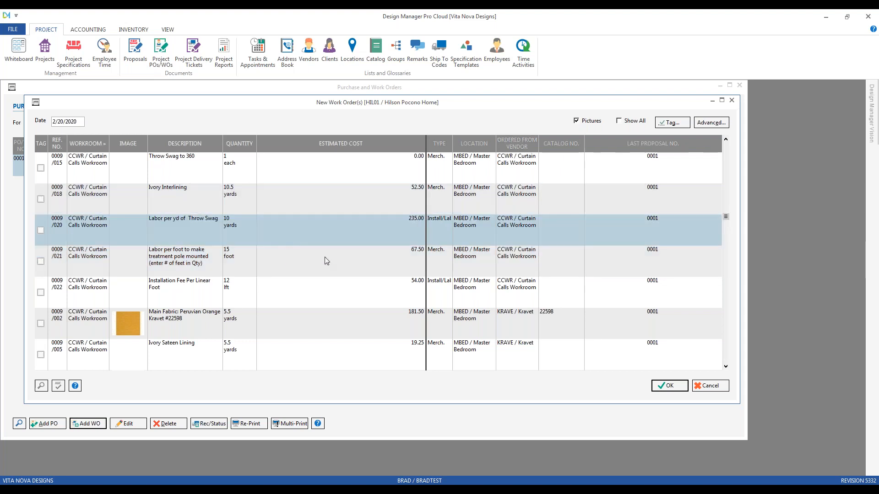
scroll(520, 320, down, 3)
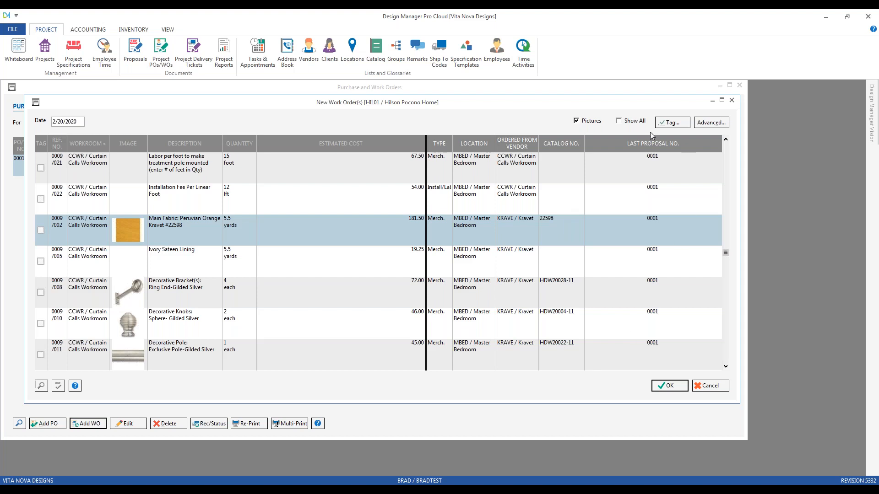
click(629, 200)
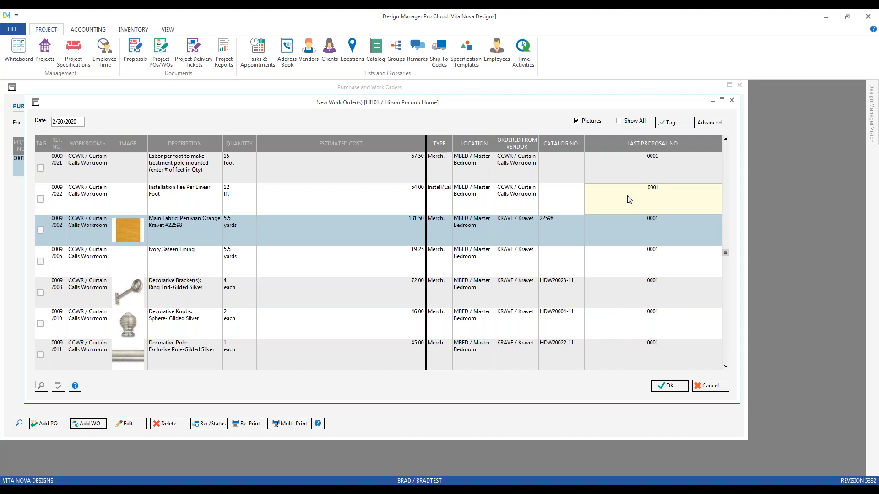
scroll(320, 191, up, 6)
scroll(320, 192, up, 3)
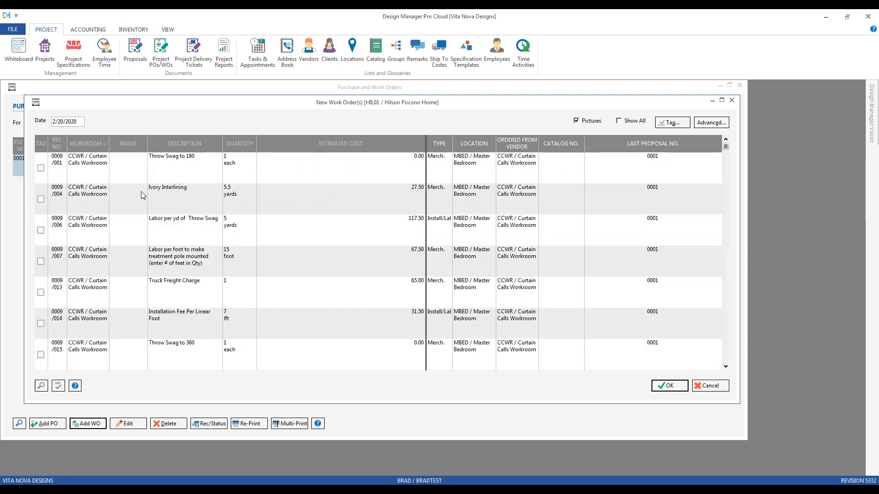
Tag the Throw Swag to 180, Ivory Interlining and first Labor per yd of Throw Swag components for the work order.
click(41, 169)
click(41, 200)
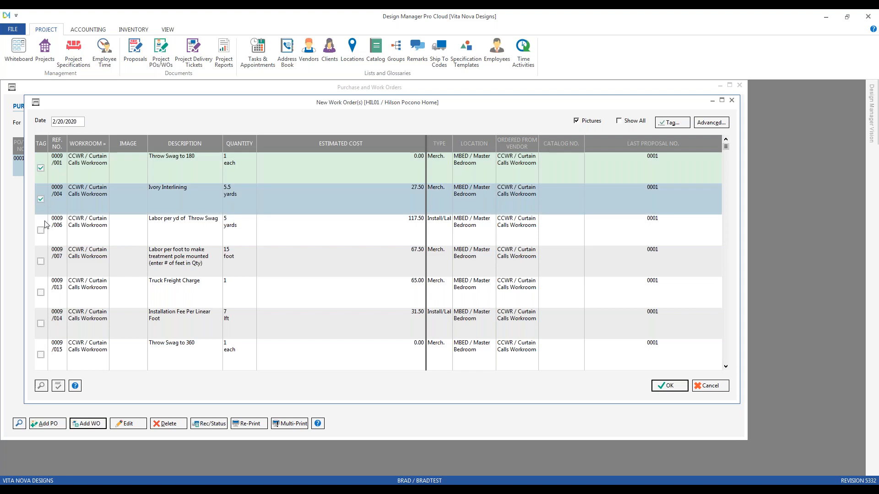
click(41, 230)
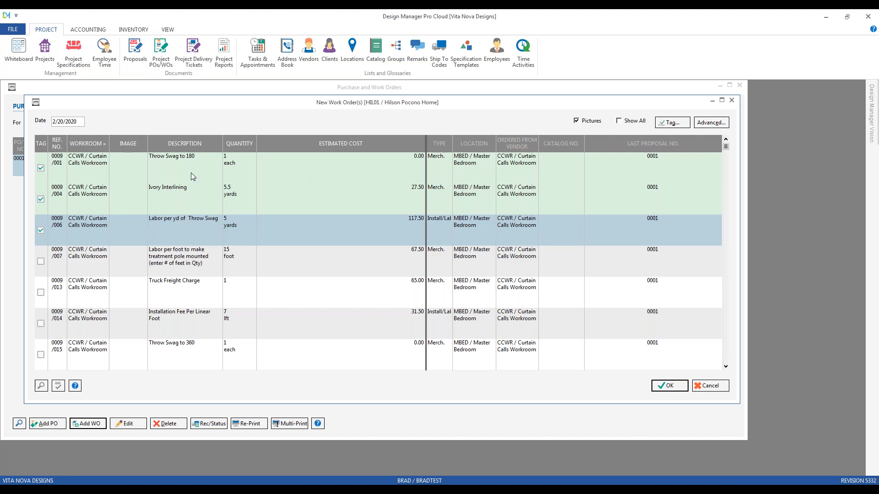
click(345, 206)
Tag all components using the All (Not on WO) option and look through the tagged list.
click(674, 123)
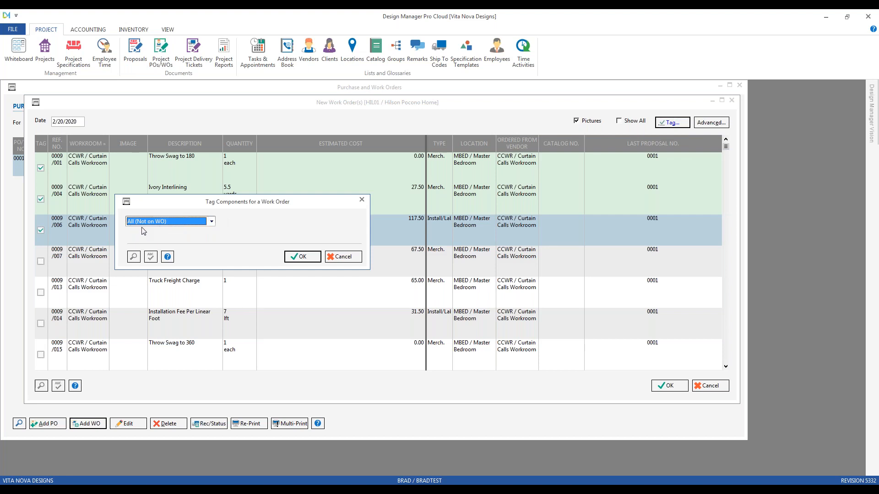
click(302, 257)
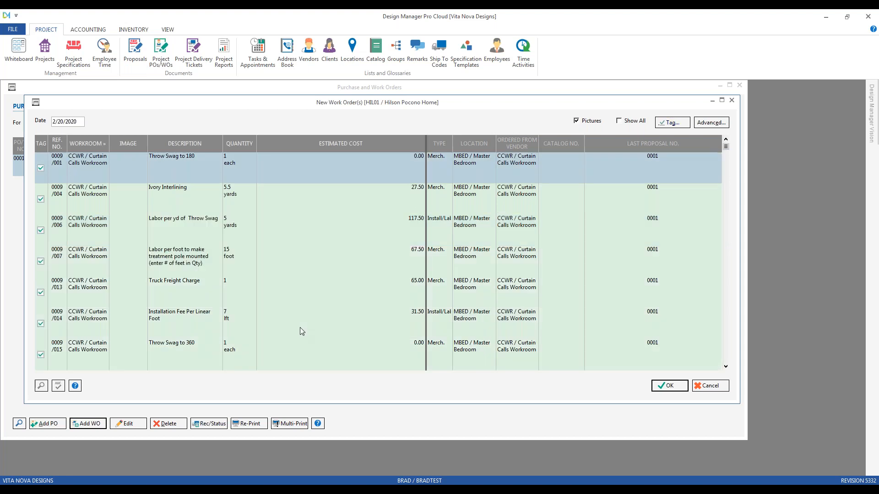
scroll(298, 319, down, 2)
scroll(298, 318, up, 2)
Clear the tags from every component with the Untag All option.
click(673, 123)
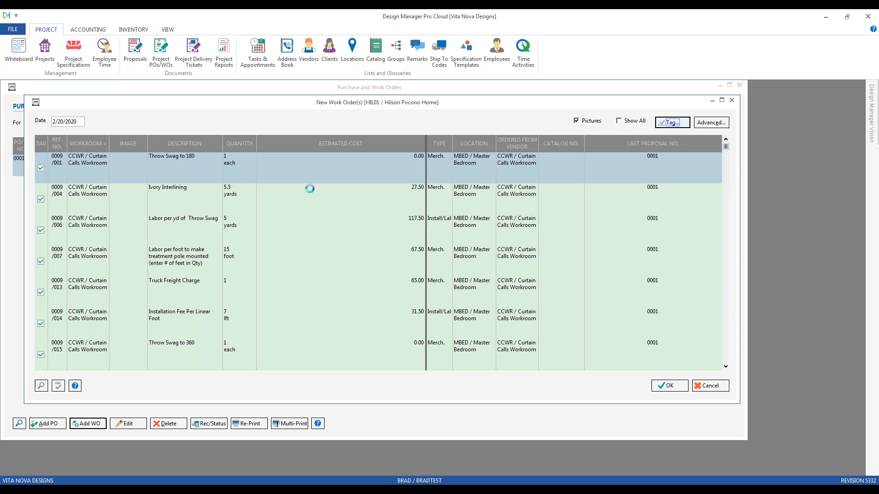
click(223, 233)
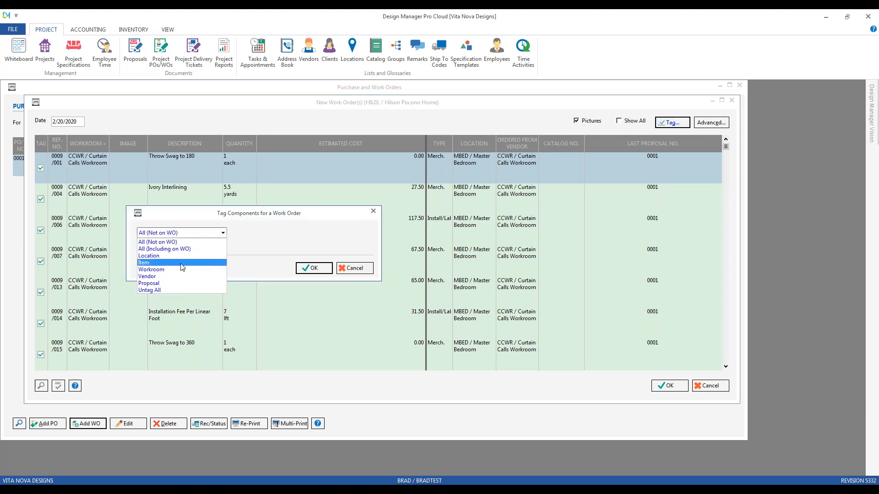
click(210, 288)
click(306, 269)
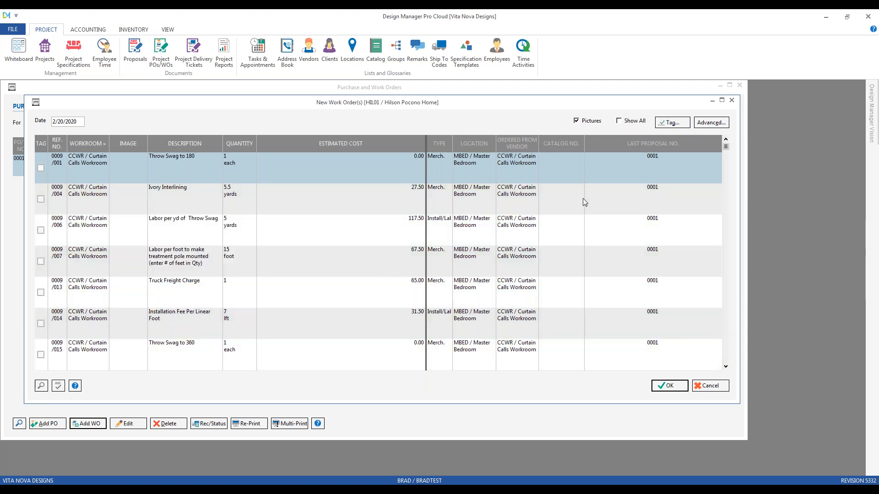
Tag components by Item, looking up the Master Bedroom Window Treatment item 0009 as the range.
click(673, 122)
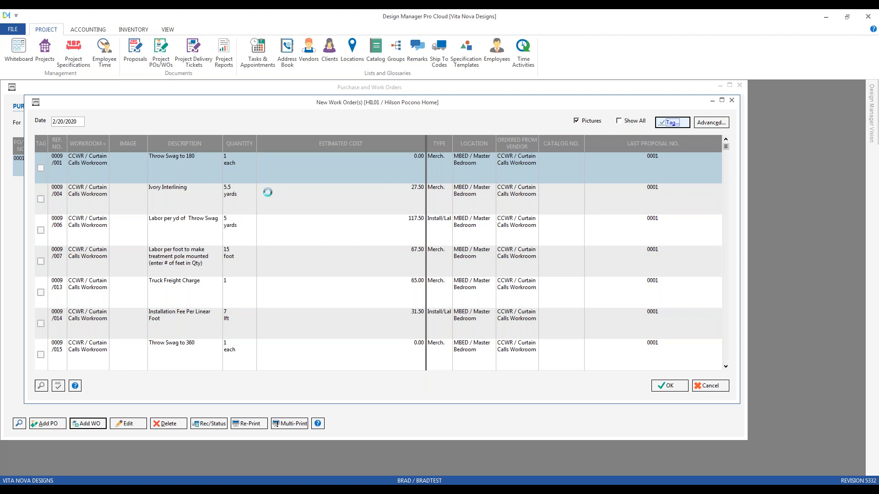
click(97, 108)
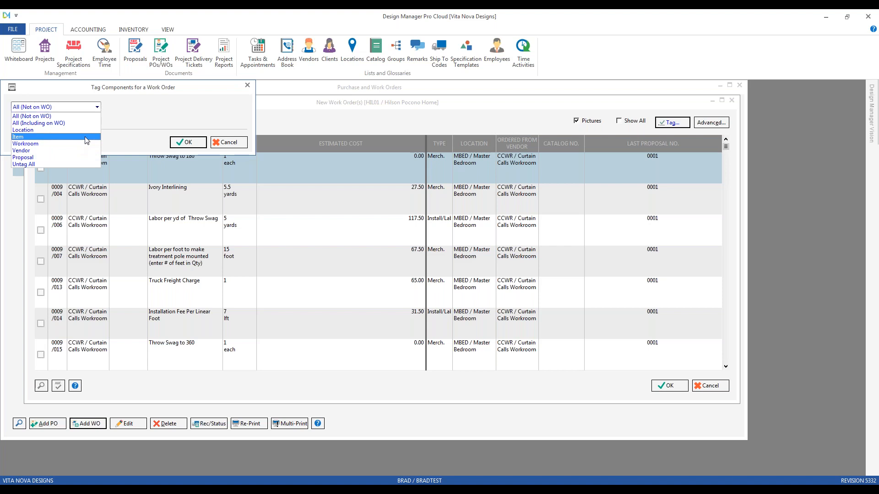
click(86, 137)
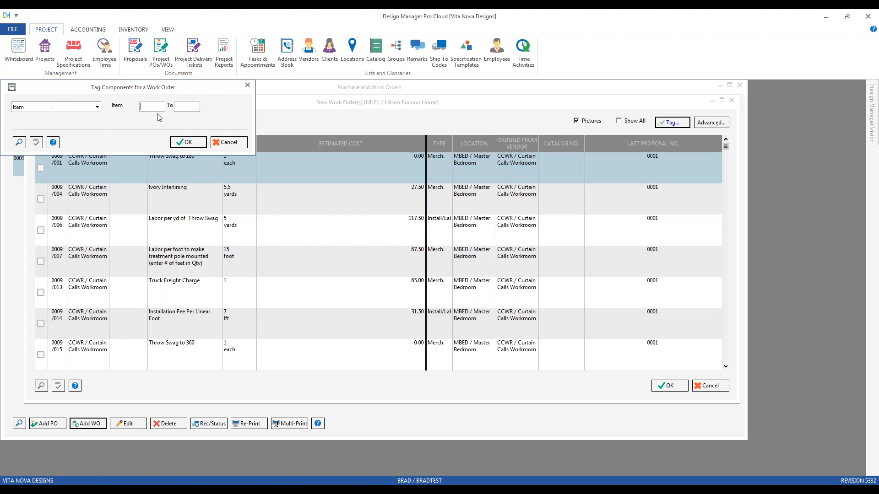
click(19, 142)
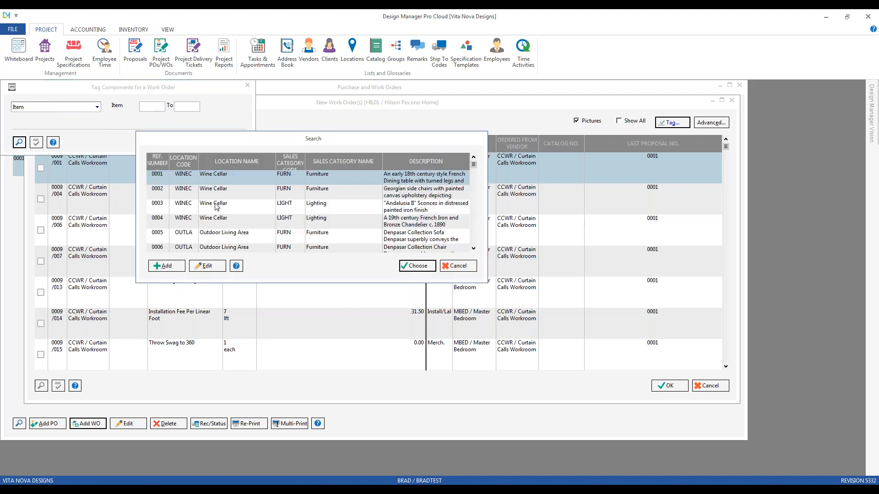
scroll(217, 207, down, 2)
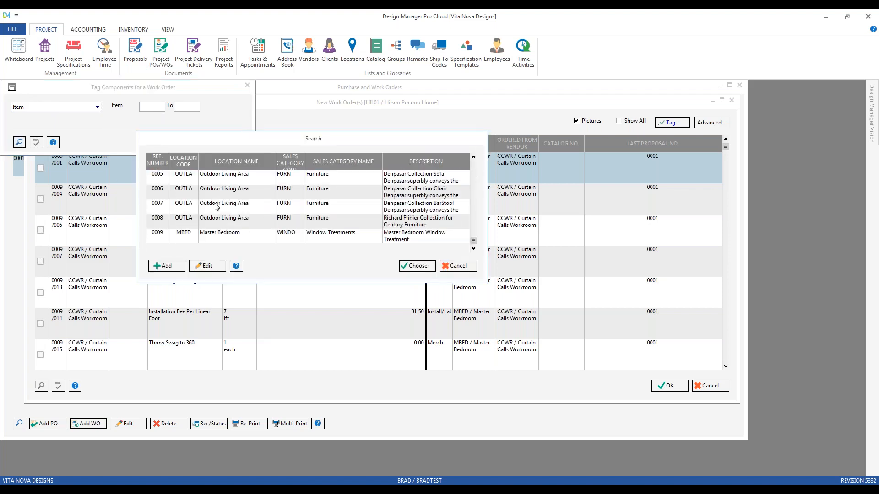
click(303, 235)
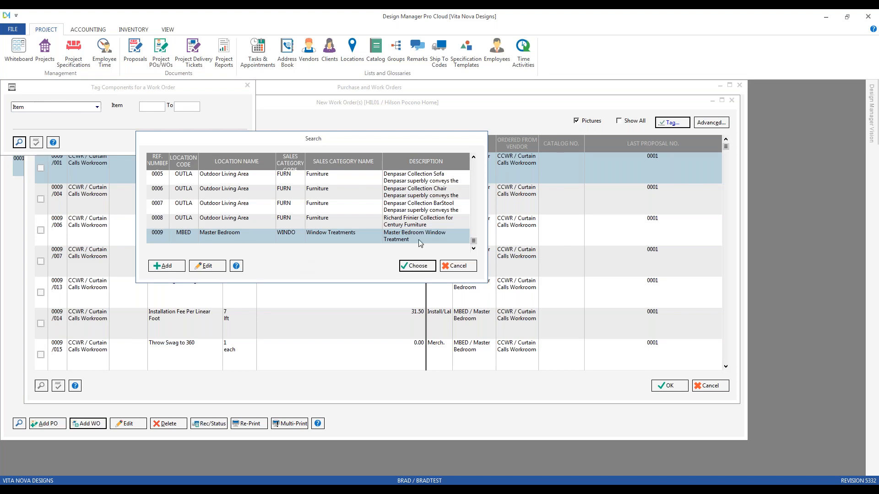
click(427, 266)
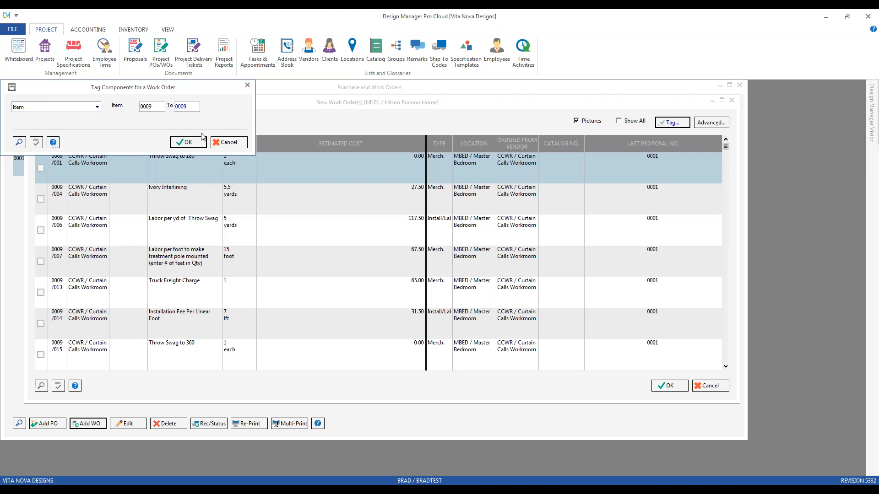
click(188, 142)
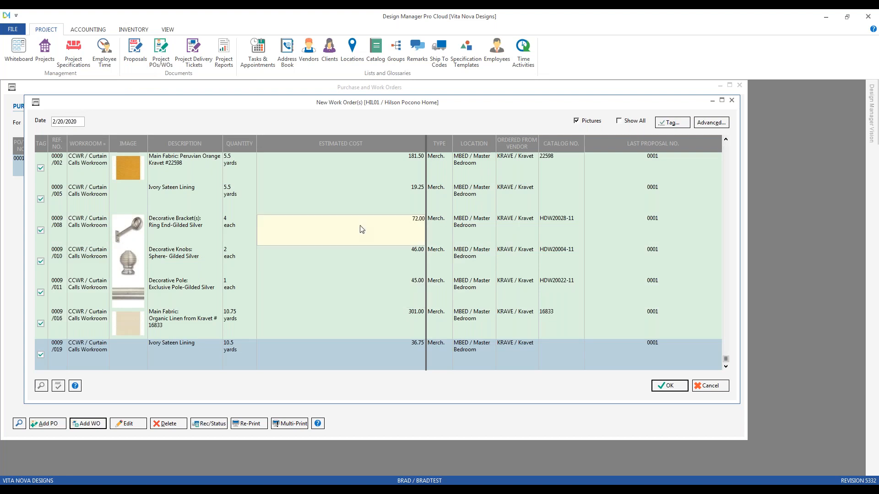
Generate the work order from the tagged components and open the generated work order for editing.
click(663, 387)
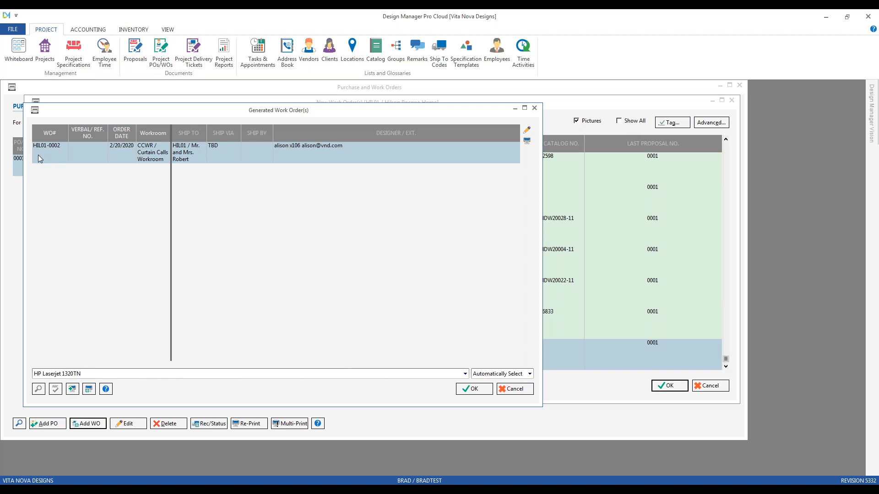
mouse_move(69, 111)
mouse_down()
mouse_move(94, 114)
mouse_move(79, 116)
mouse_up()
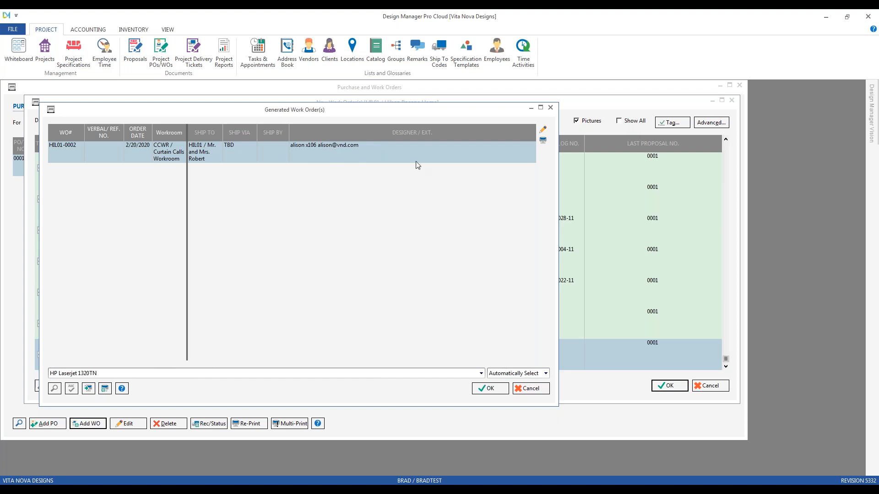
click(547, 131)
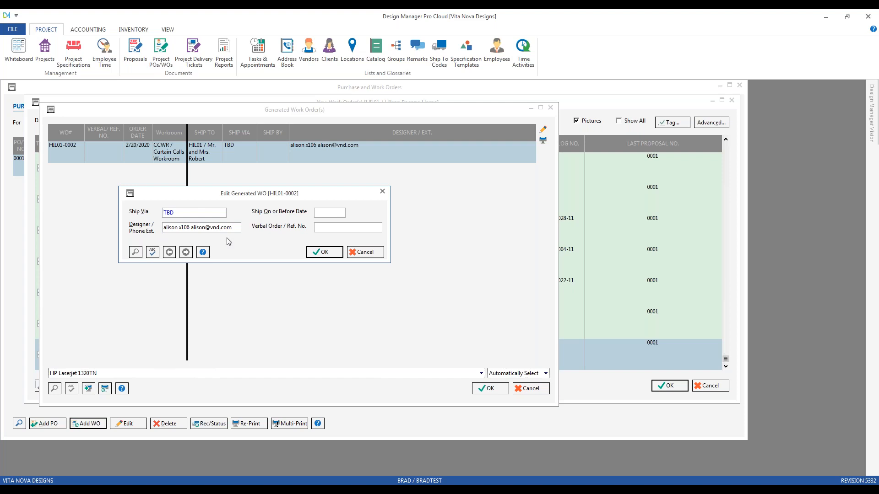
Open the Pocono Home project, review its default PO sidemark and PO designer/extension, and close the project without changes.
click(45, 51)
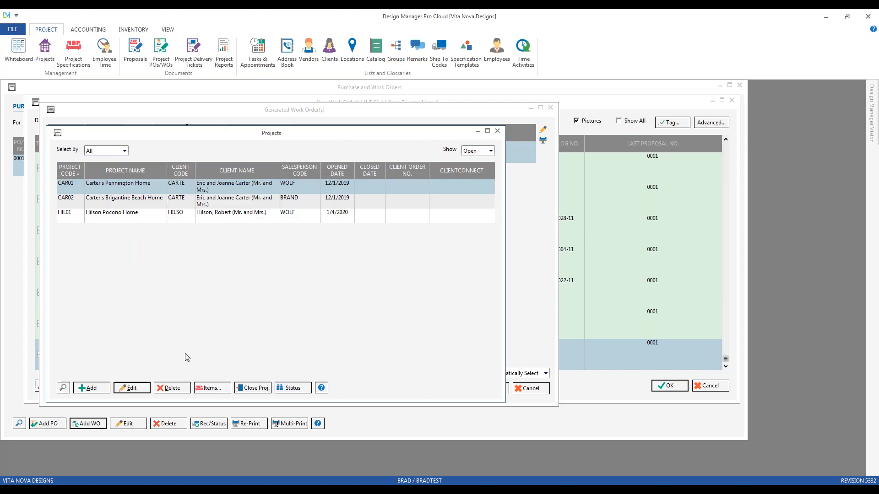
click(137, 222)
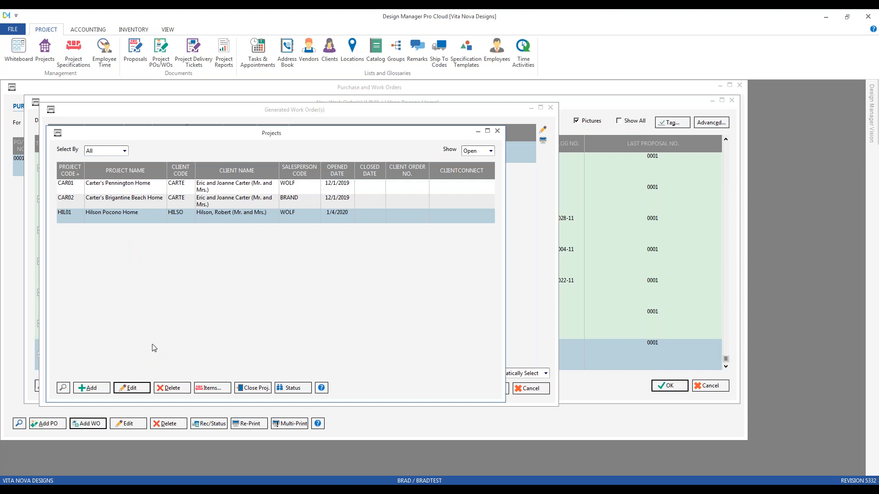
click(132, 388)
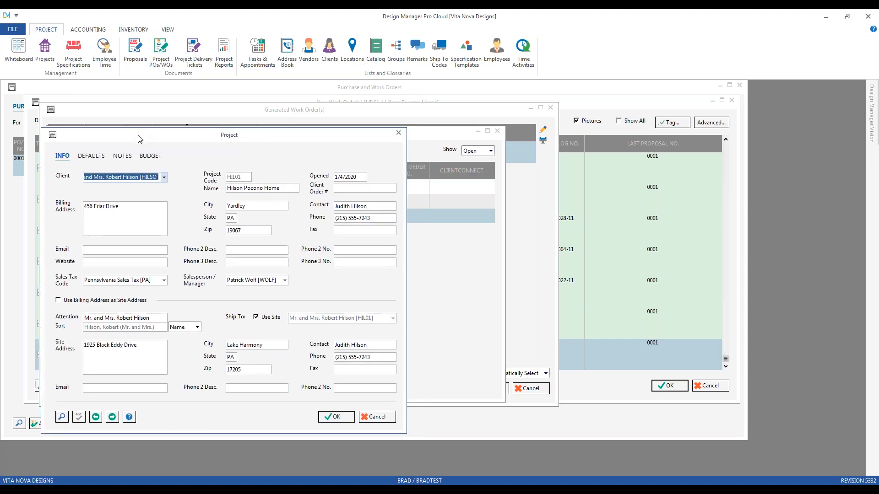
click(100, 158)
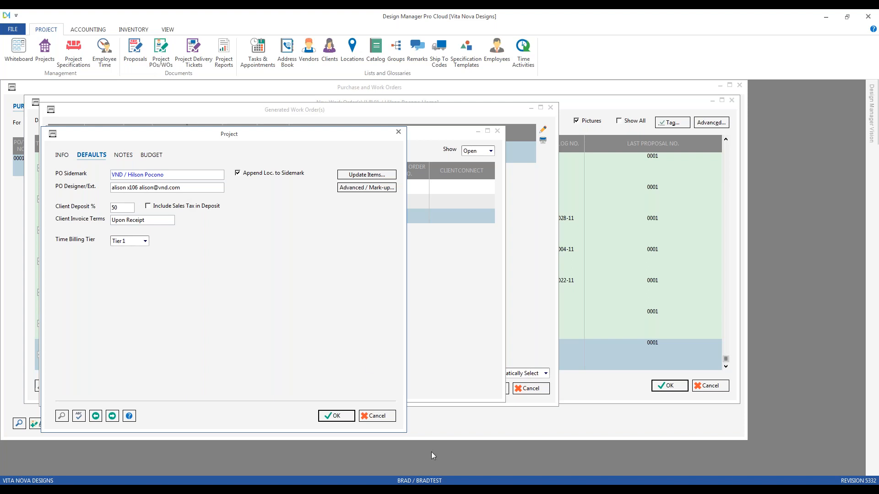
click(382, 416)
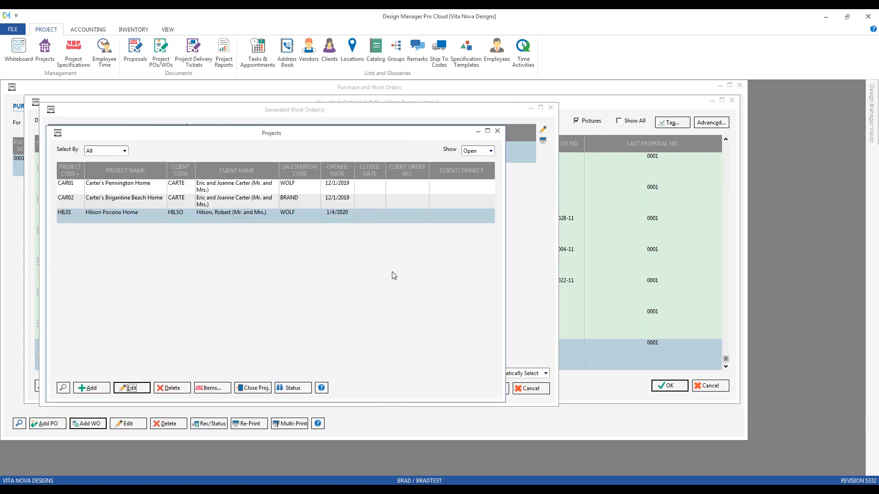
click(497, 131)
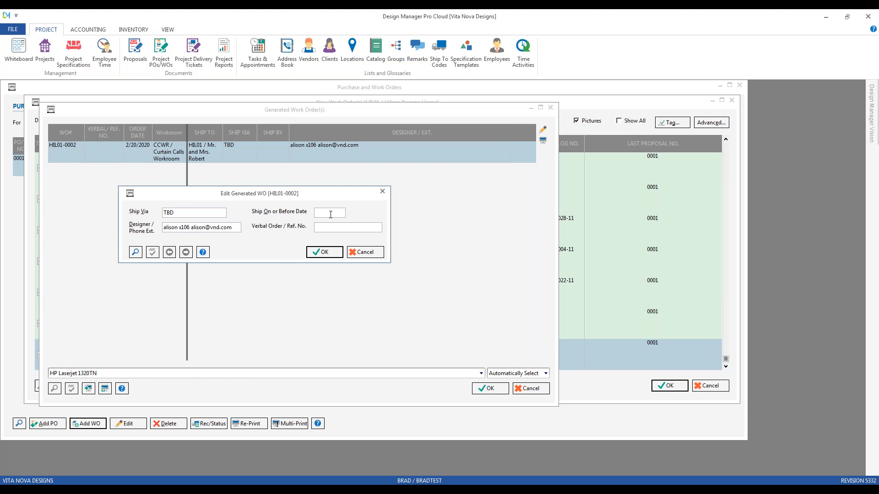
Set the generated work order's ship on or before date to 2/28/2020 and its verbal order reference to "bedroom treatment".
click(135, 252)
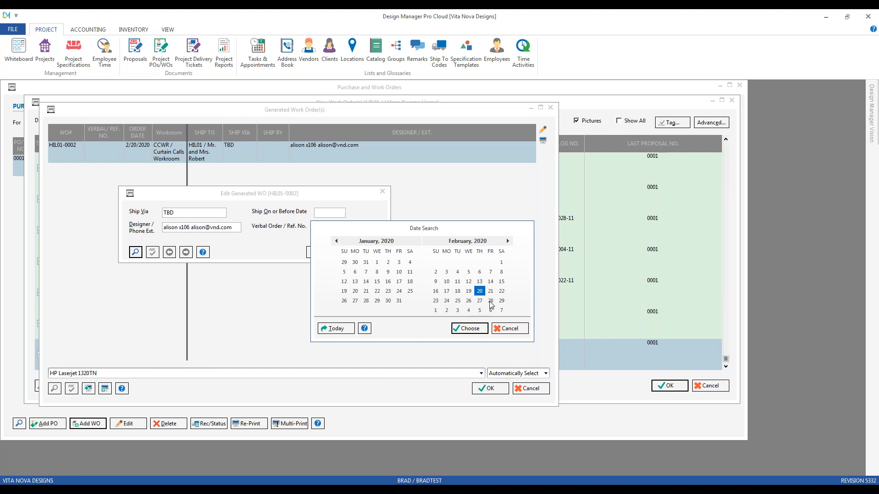
click(471, 329)
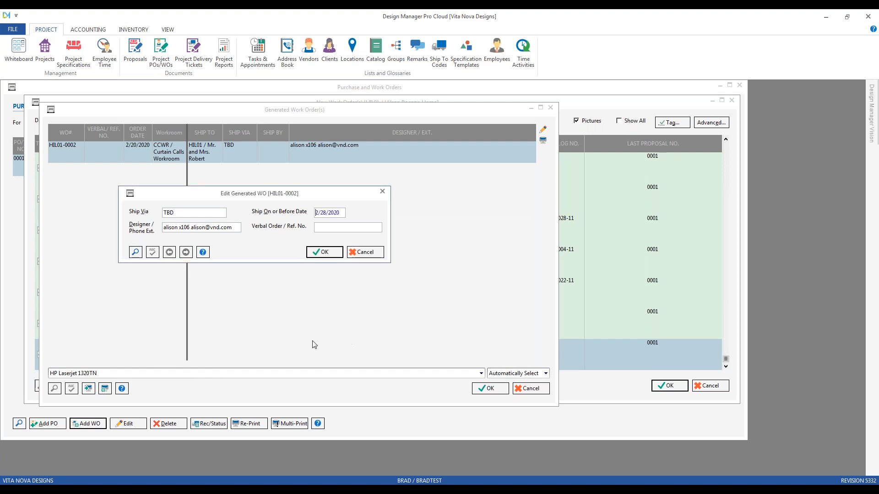
click(335, 230)
key(BackSpace)
key(BackSpace)
text(bedroom trwa)
key(BackSpace)
key(BackSpace)
text(eatment)
click(338, 251)
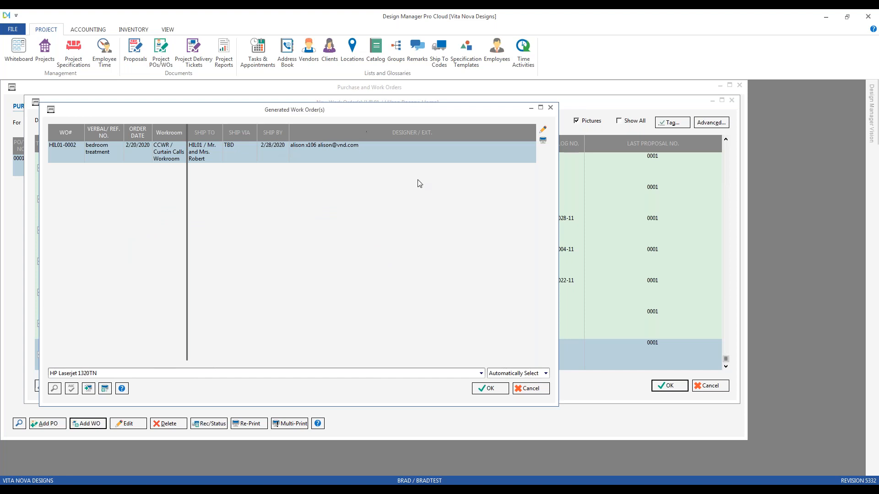
Produce the work order preview and examine the first page's workroom instructions, ship-by date, ship via, account and terms.
click(488, 388)
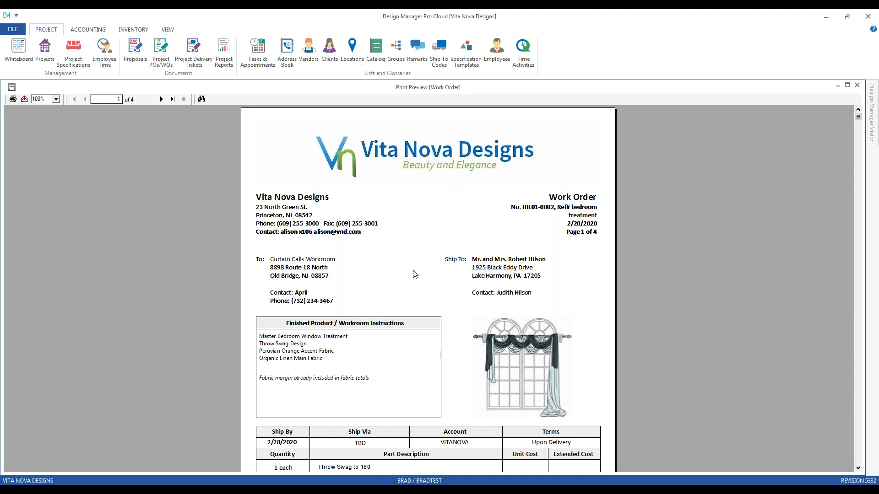
scroll(413, 275, down, 3)
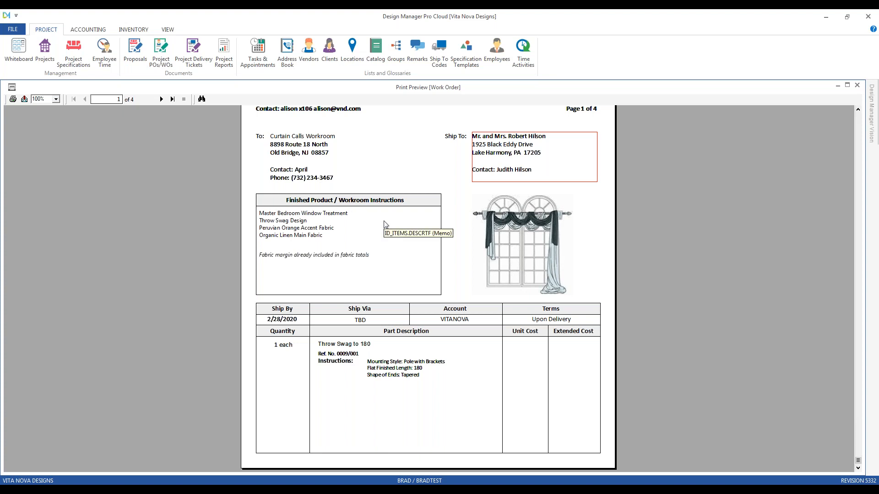
click(292, 223)
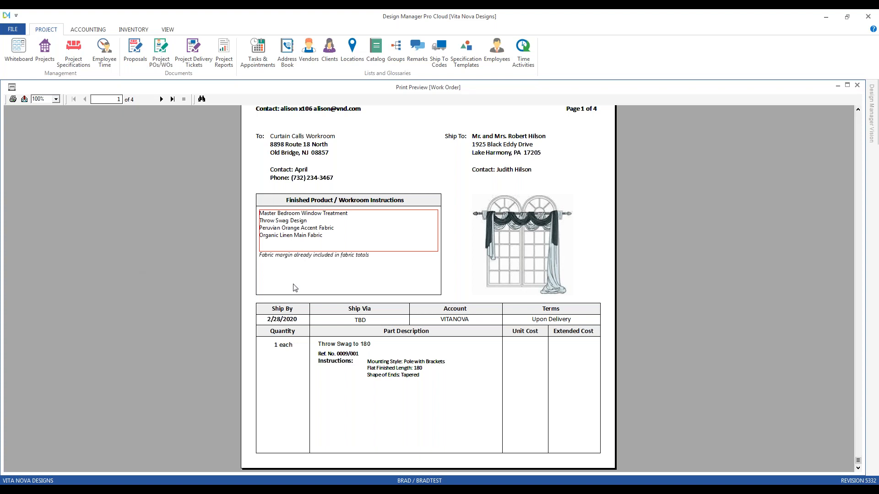
click(325, 258)
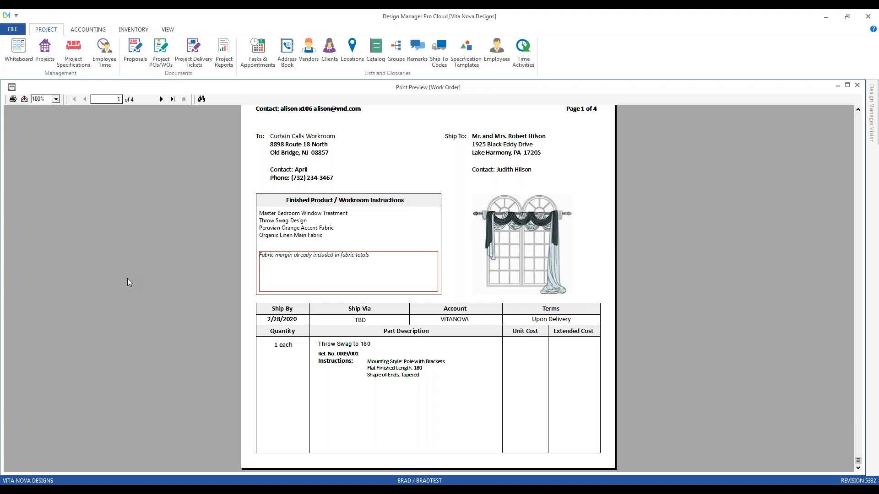
click(291, 317)
click(360, 322)
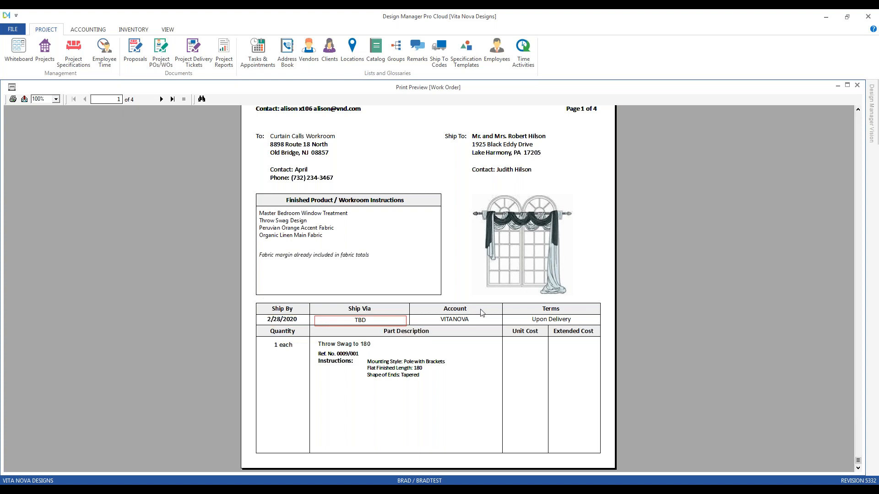
click(468, 320)
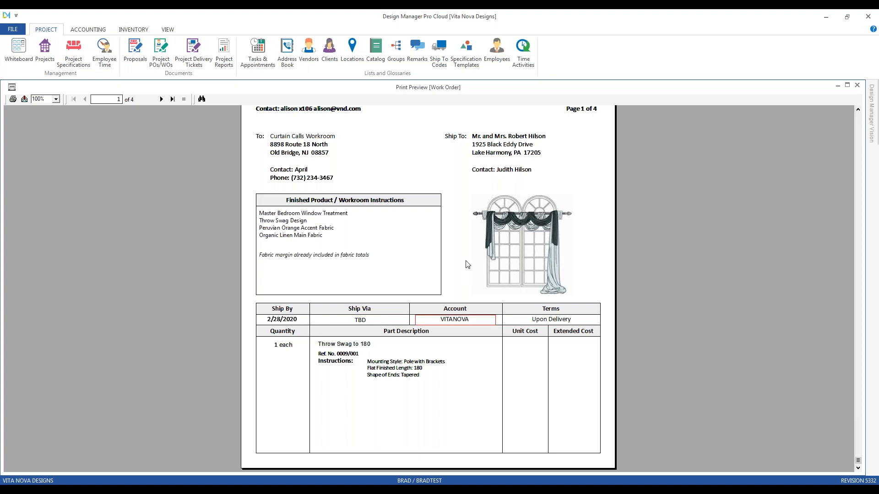
click(562, 319)
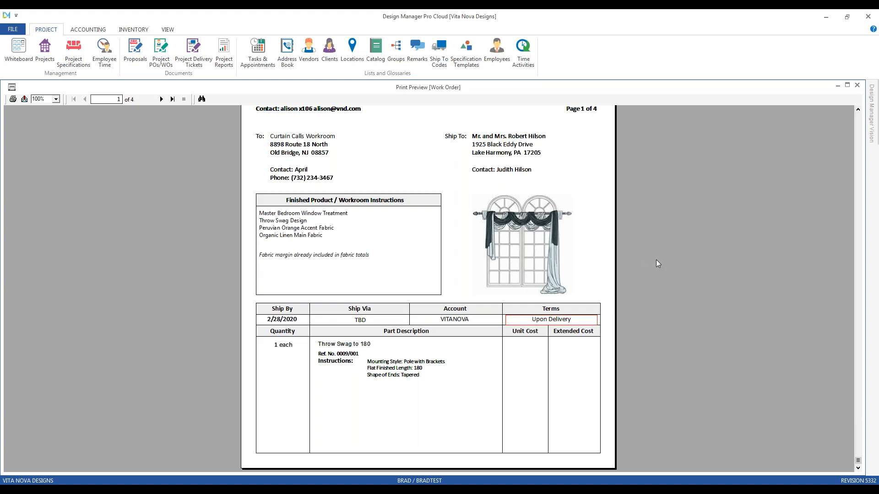
scroll(150, 255, up, 3)
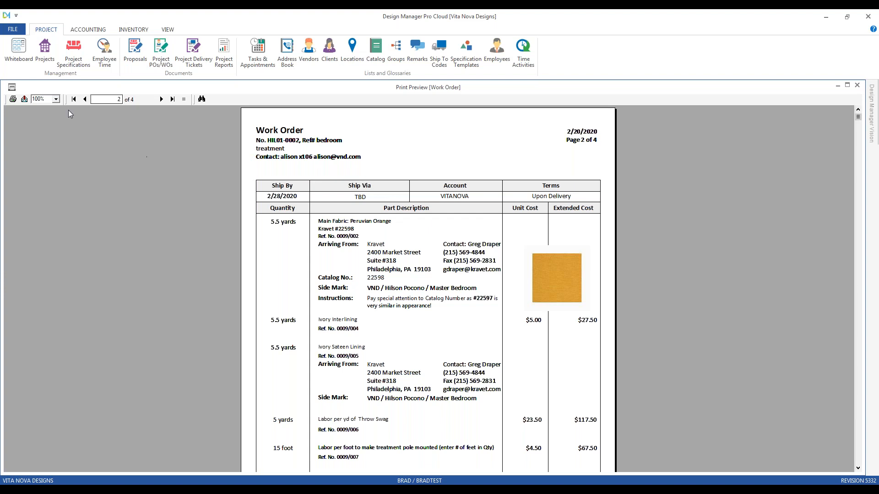
click(84, 99)
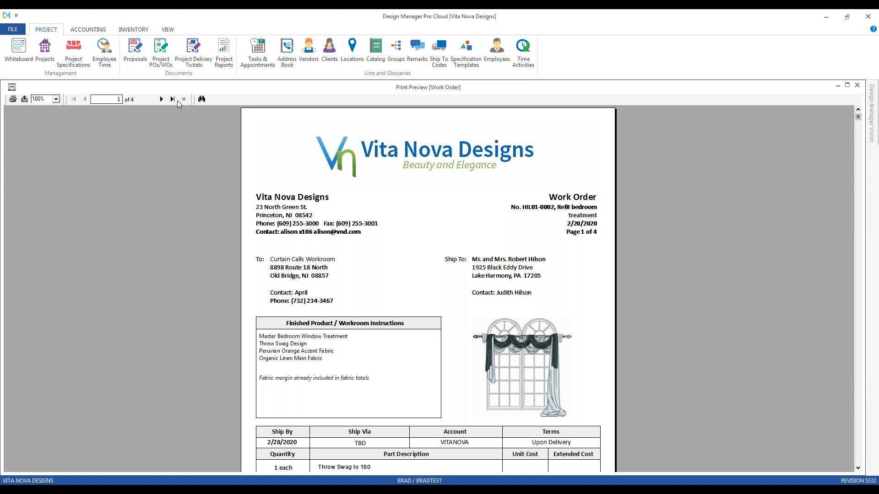
Examine the remaining work order pages, including the Ivory Interlining component's unit and extended costs.
click(161, 100)
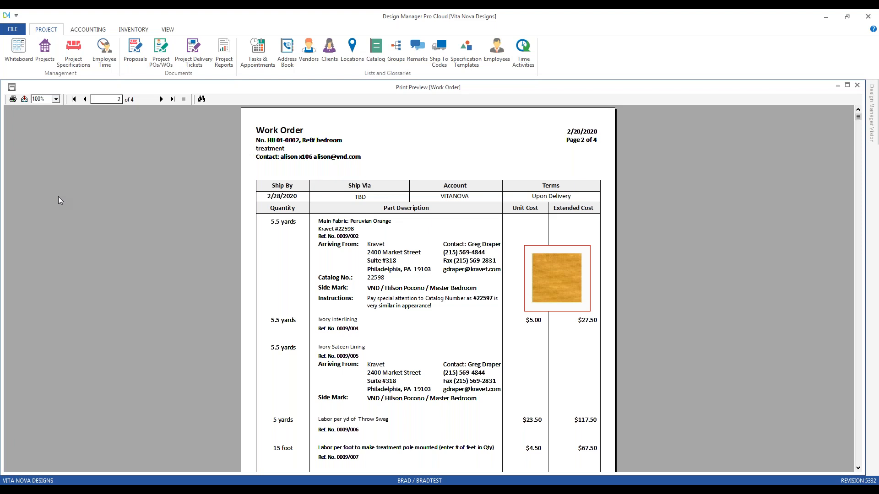
click(352, 320)
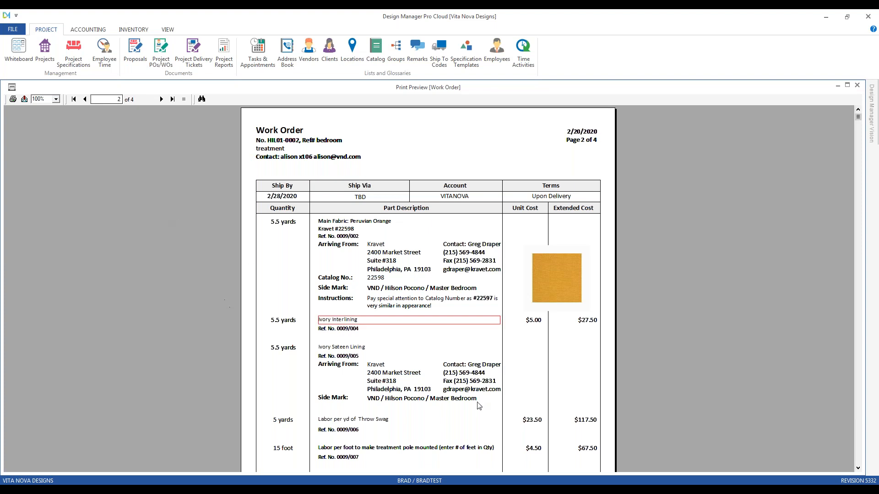
click(537, 322)
click(588, 323)
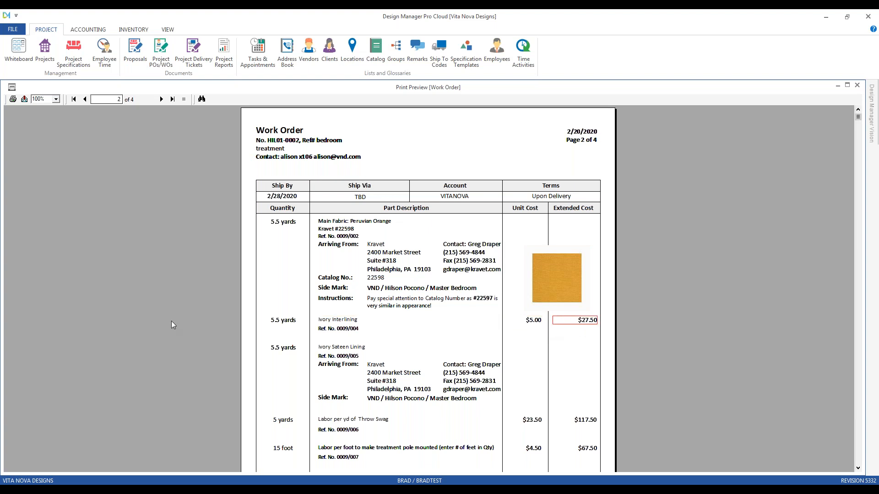
scroll(171, 321, down, 3)
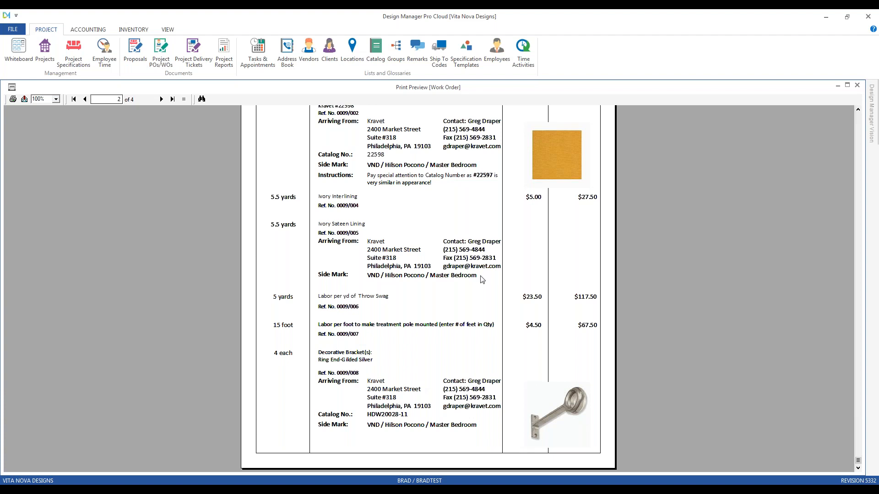
click(161, 99)
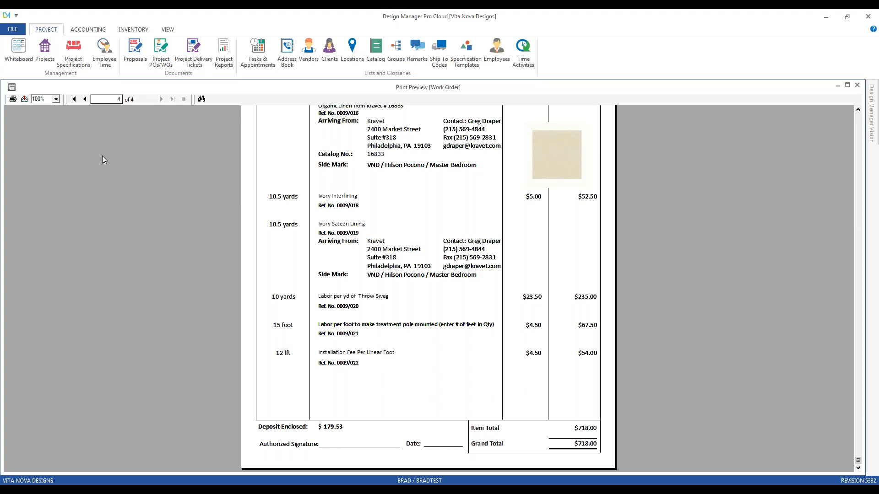
Look at the email and export choices for the work order report and leave without exporting it.
click(24, 99)
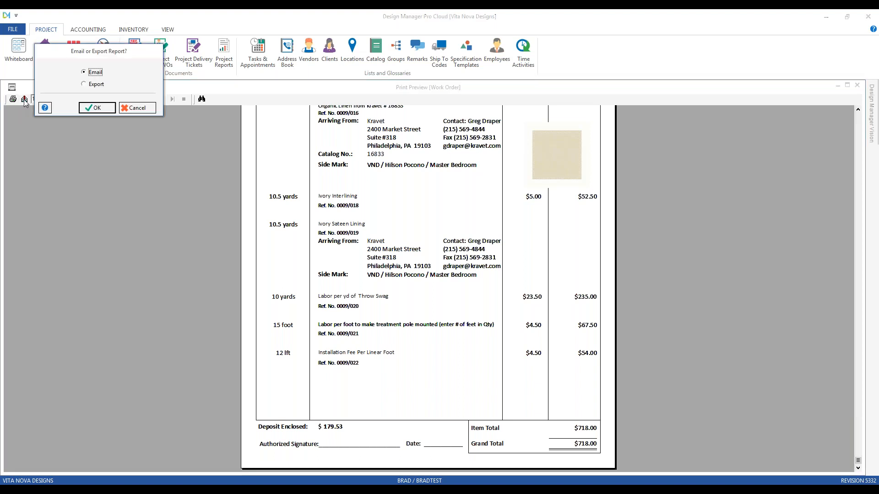
click(98, 85)
click(147, 112)
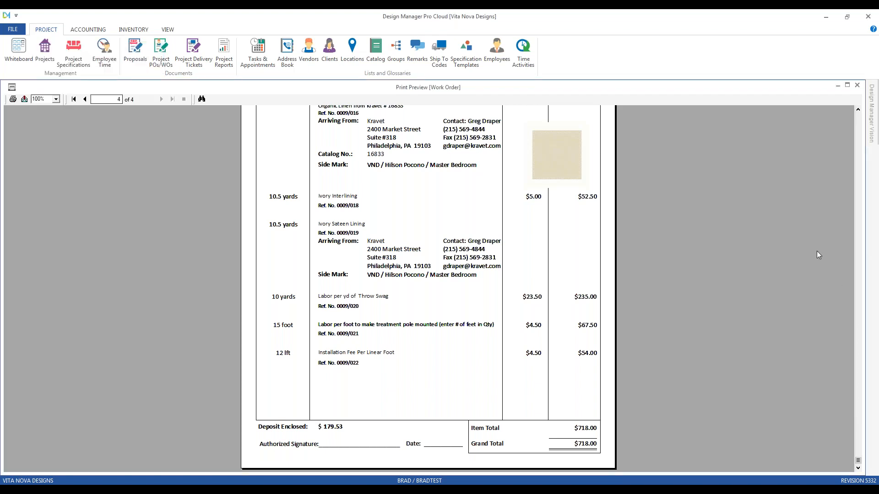
Close the work order preview and accept the order.
click(857, 85)
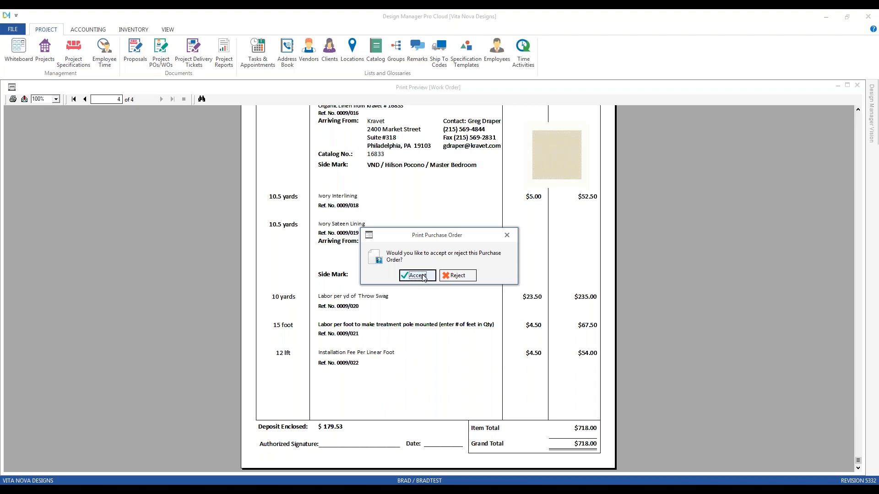
click(424, 277)
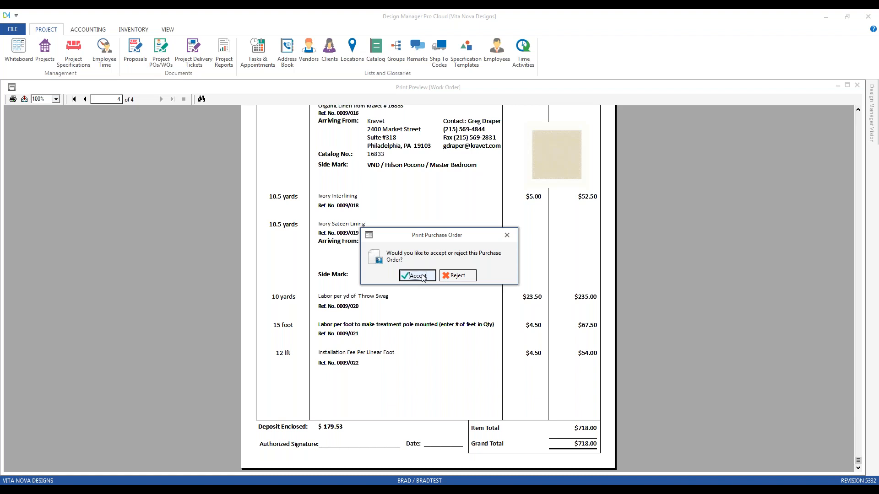
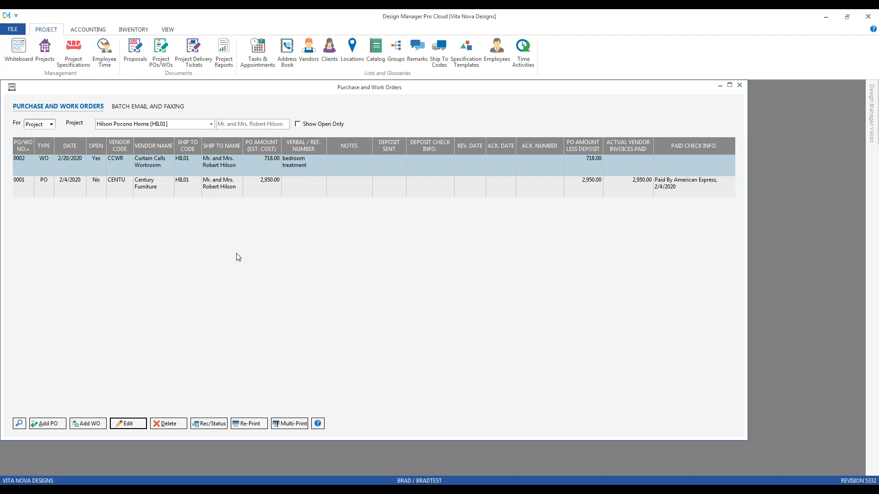
Start a new purchase order for project HIL01 and tag all unpurchased components from the vendor Kravet.
click(52, 425)
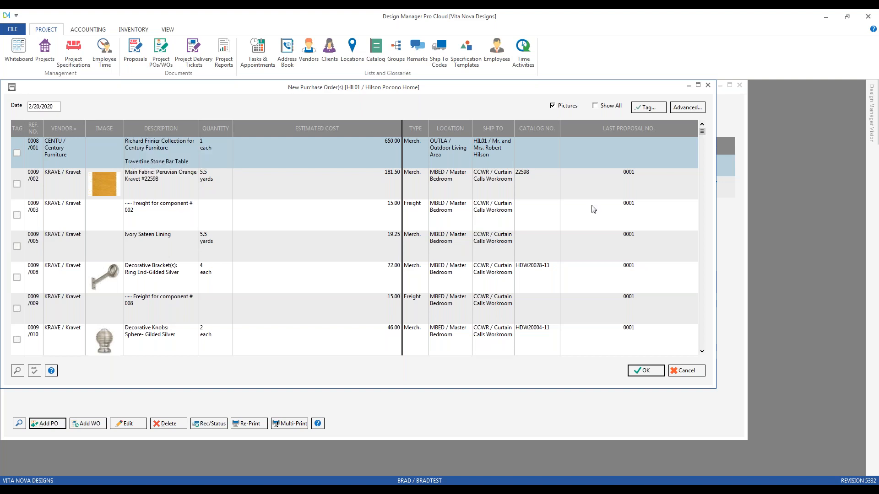
click(648, 107)
click(200, 210)
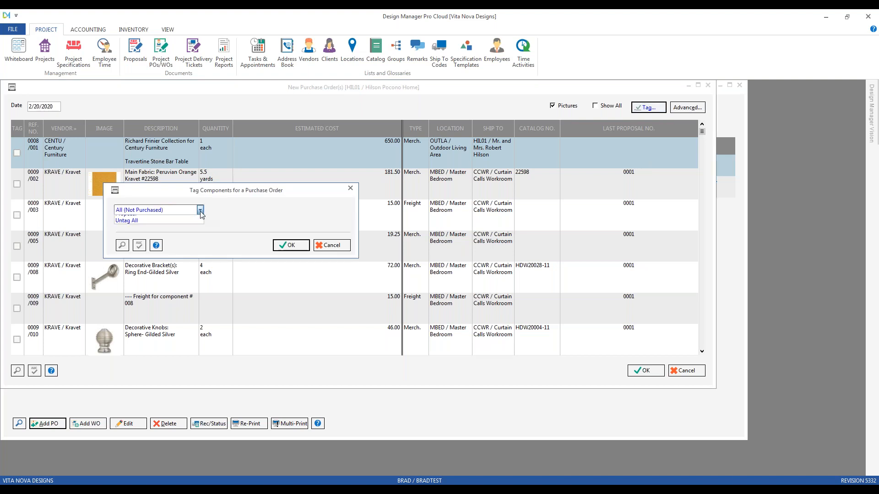
click(171, 249)
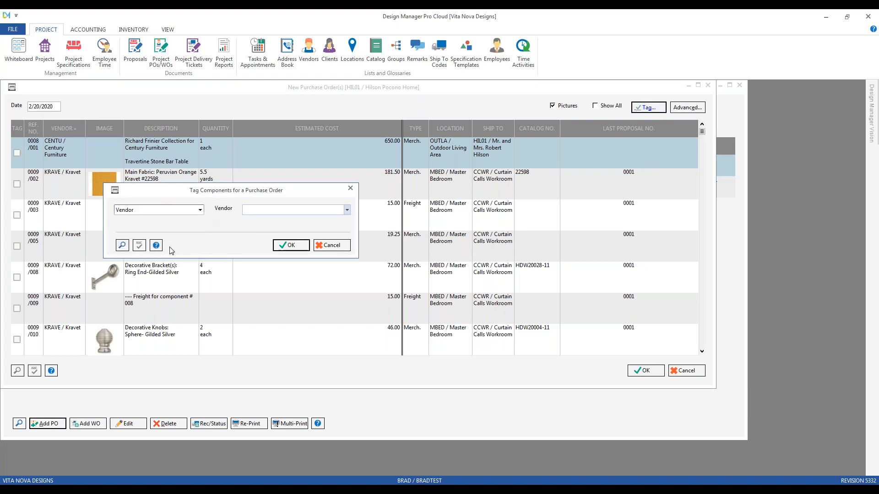
text(kr)
key(Return)
click(291, 245)
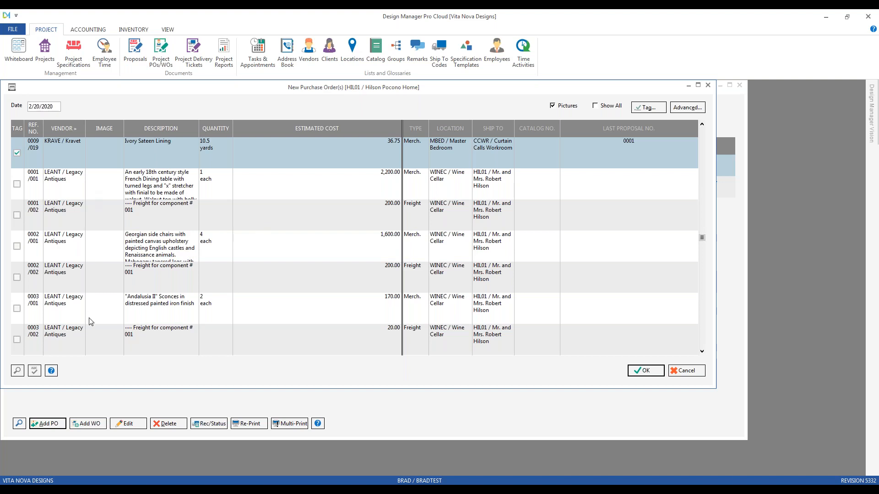
Review the tagged Kravet components, generate the purchase order and produce its print preview.
scroll(90, 321, up, 5)
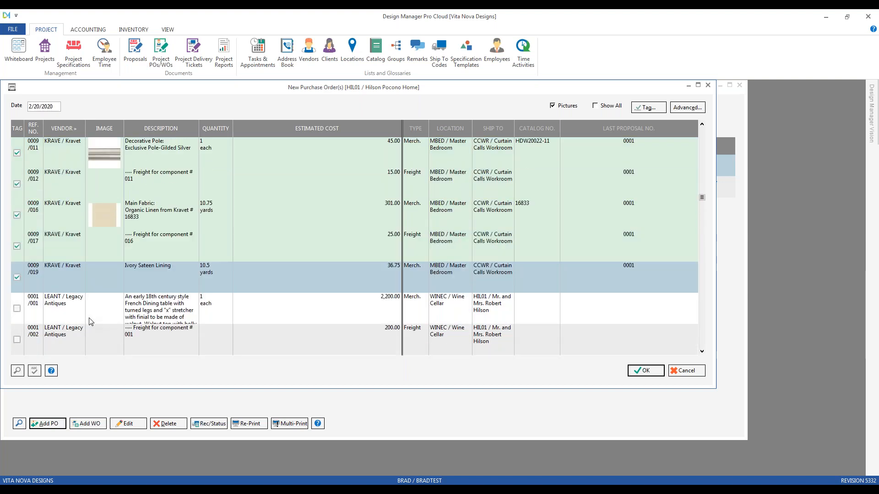
scroll(89, 318, up, 1)
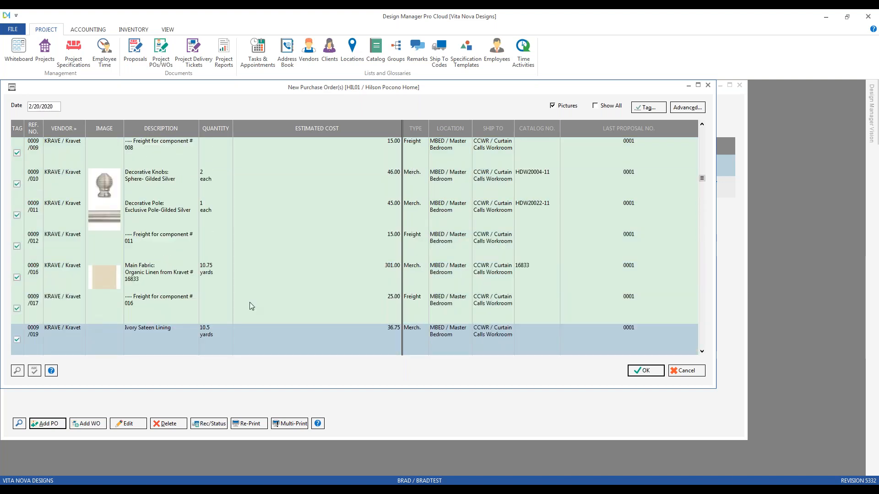
click(269, 276)
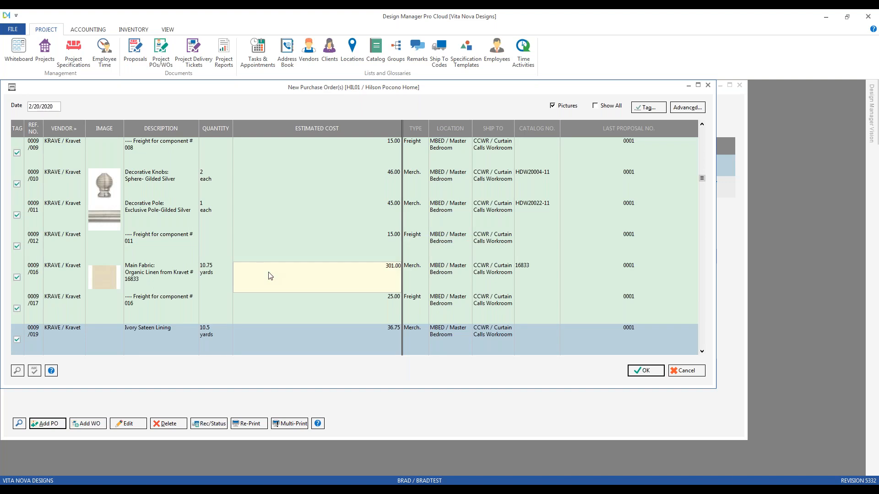
scroll(269, 275, up, 5)
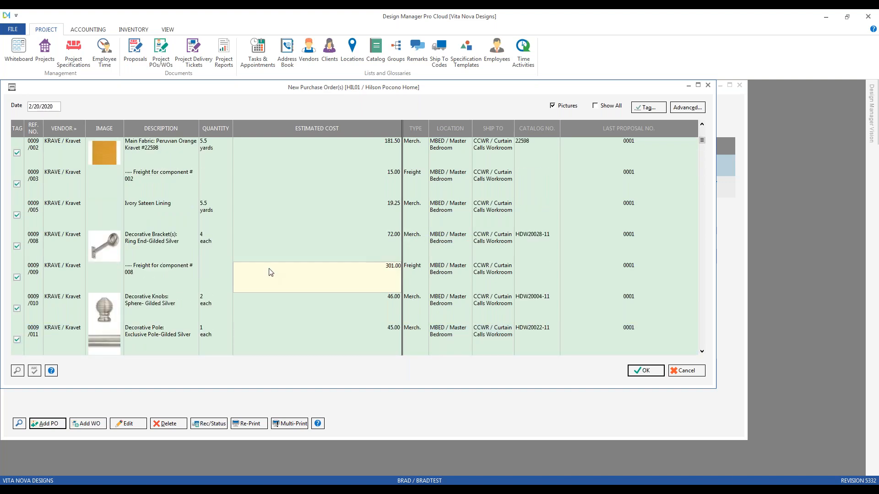
click(655, 372)
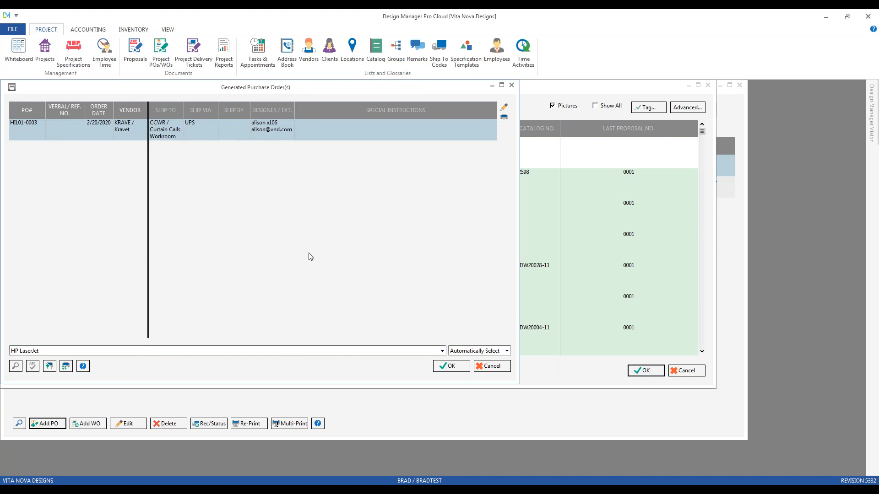
click(451, 366)
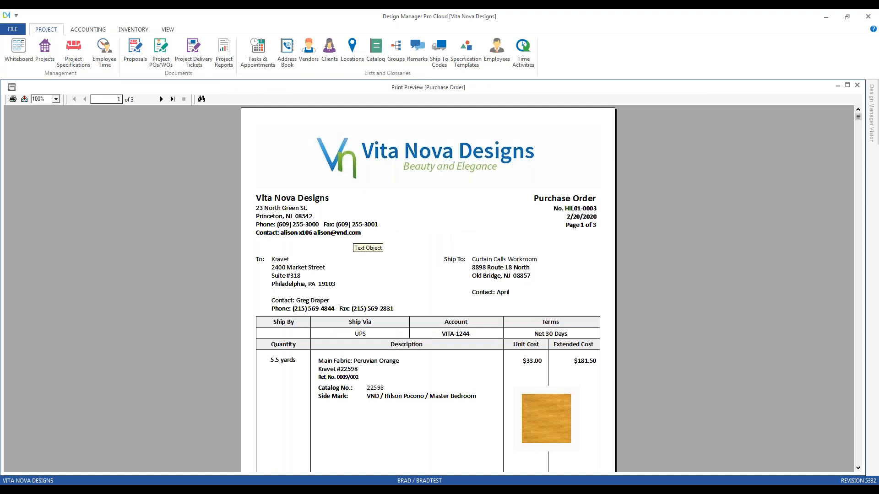
Examine the Kravet purchase order from first to last page, including the Ivory Sateen Lining line, and return to the first page.
scroll(362, 243, down, 3)
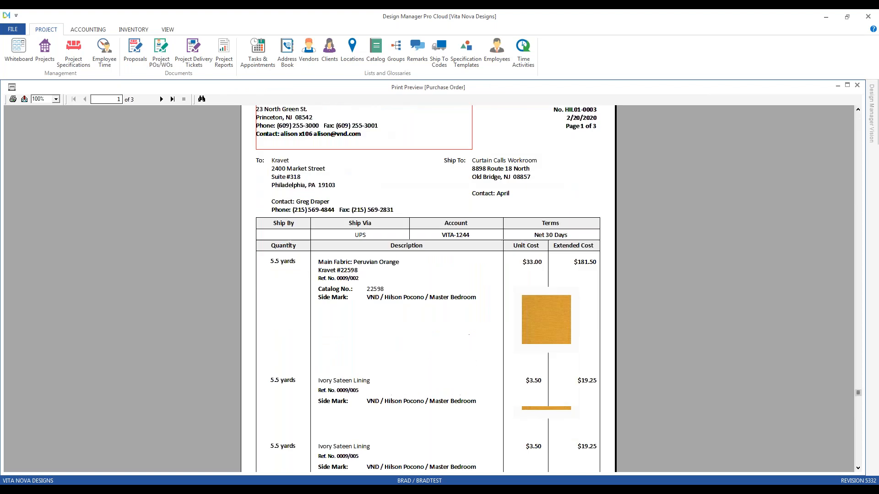
click(162, 99)
click(162, 100)
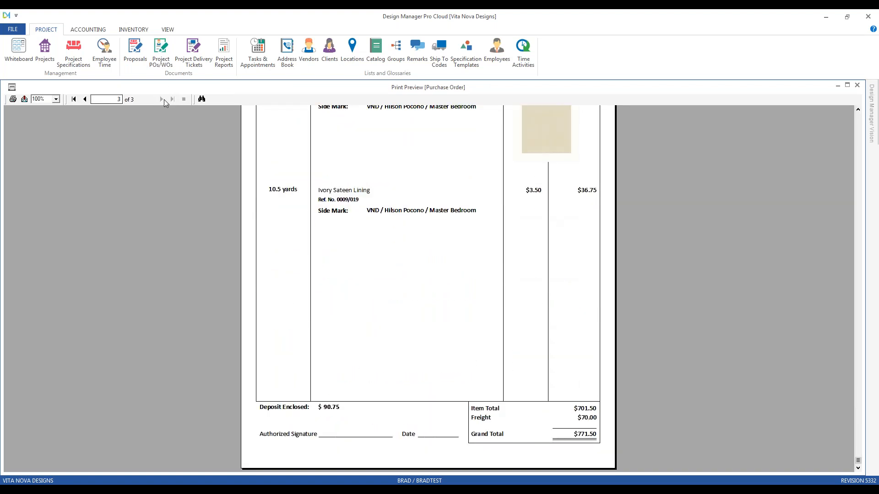
click(705, 195)
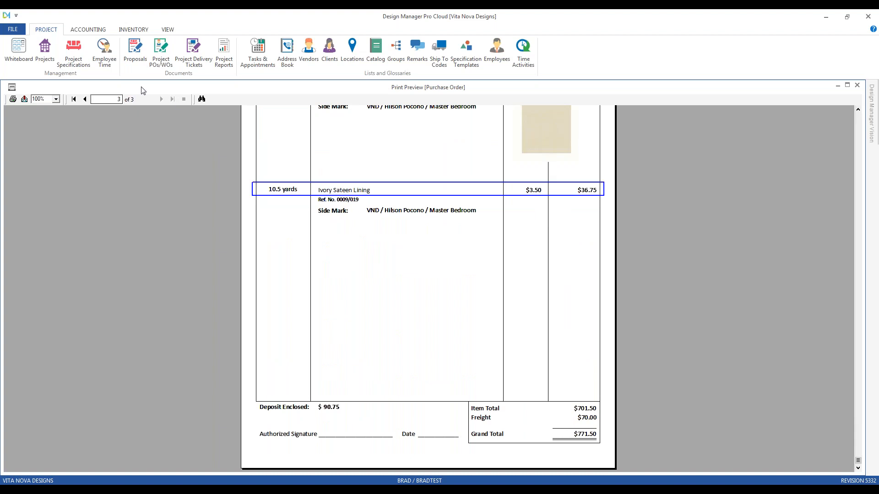
click(74, 99)
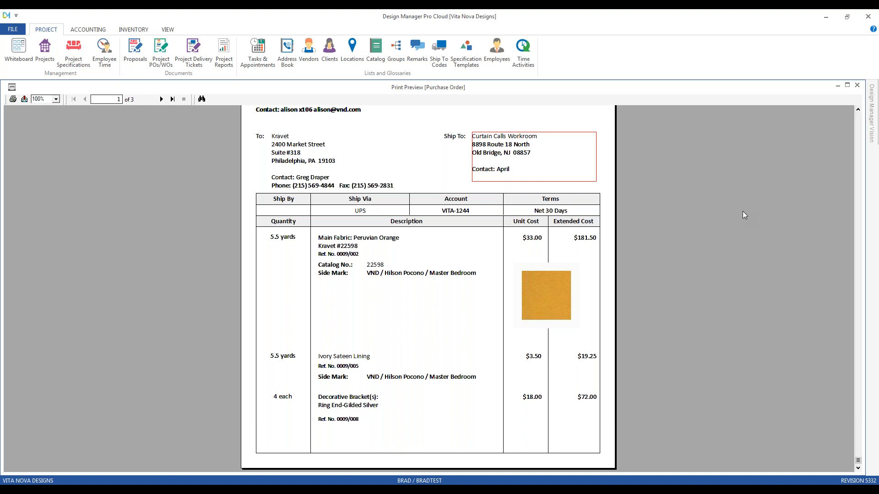
Close the preview, accept the Kravet purchase order and close the purchase and work orders list.
click(857, 85)
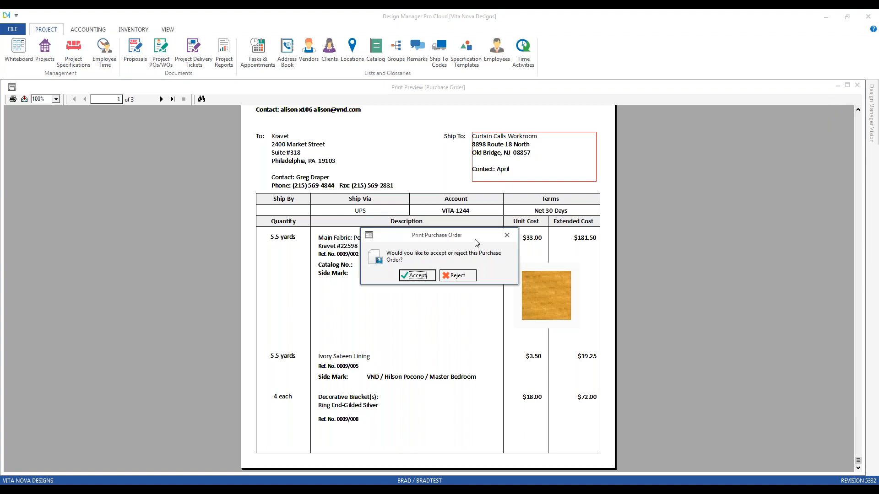
click(430, 276)
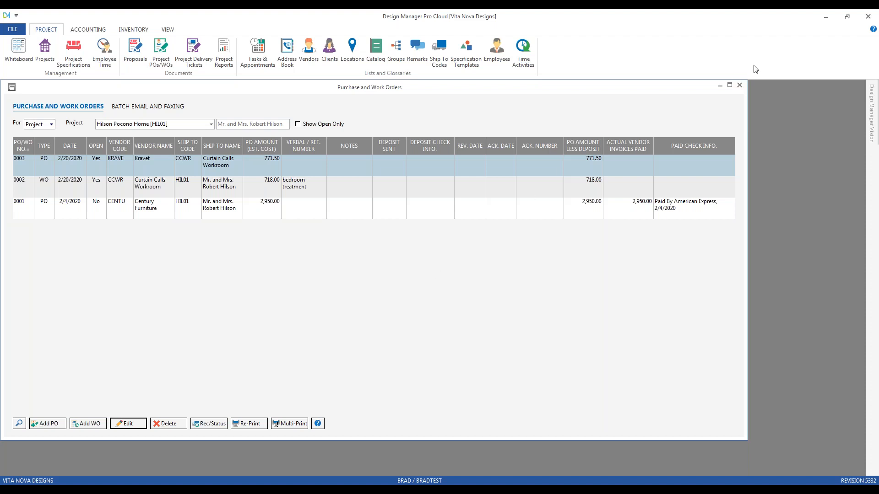
click(739, 86)
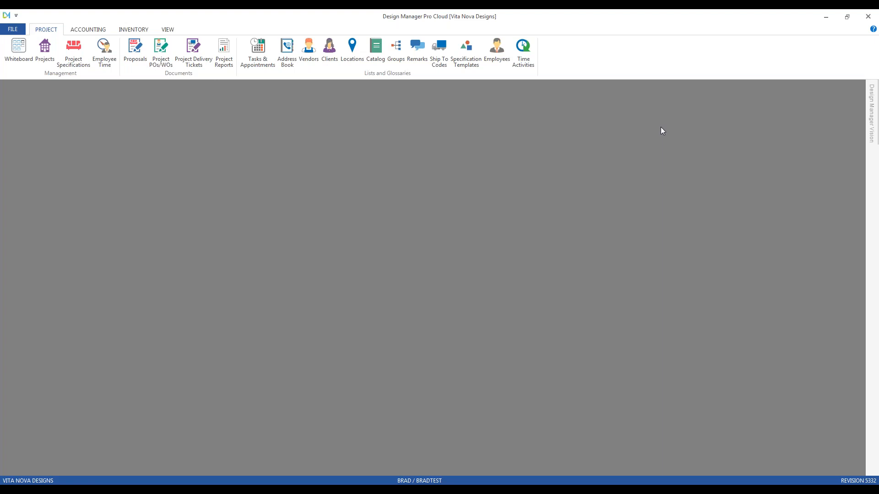
Reopen the project purchase and work orders and list those of the Pennington Home project, CAR01.
click(163, 49)
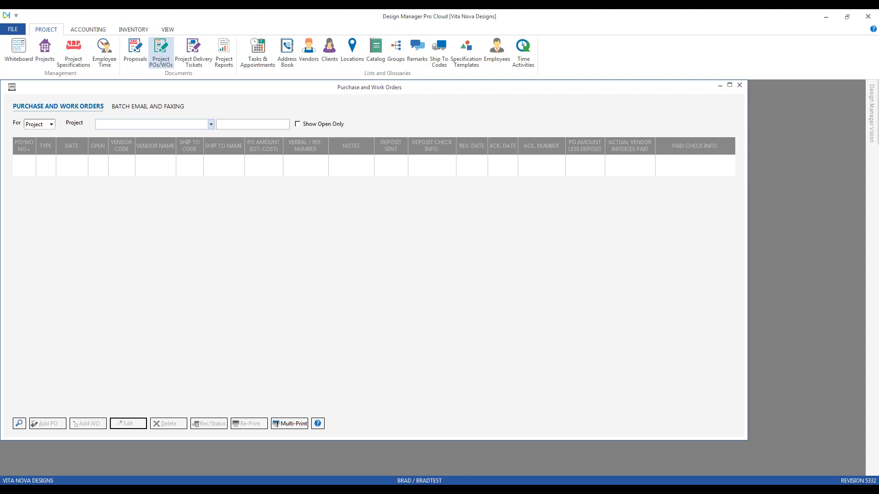
text(c)
key(Down)
key(Down)
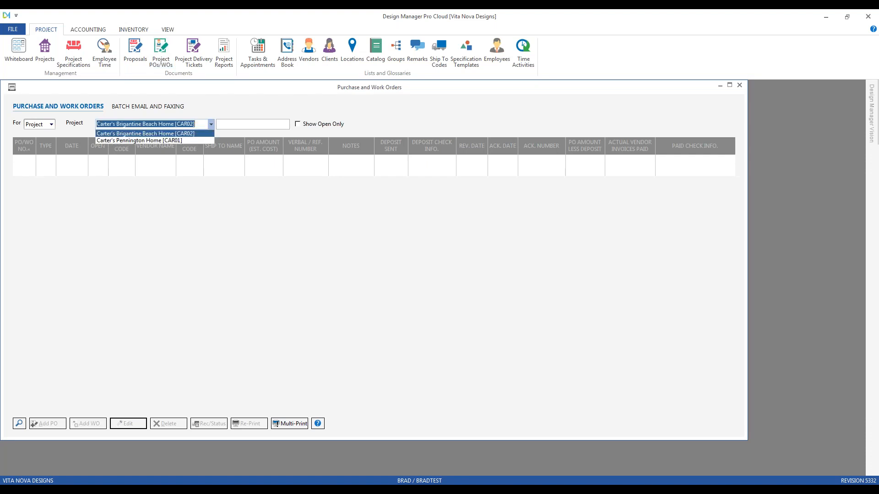
key(Return)
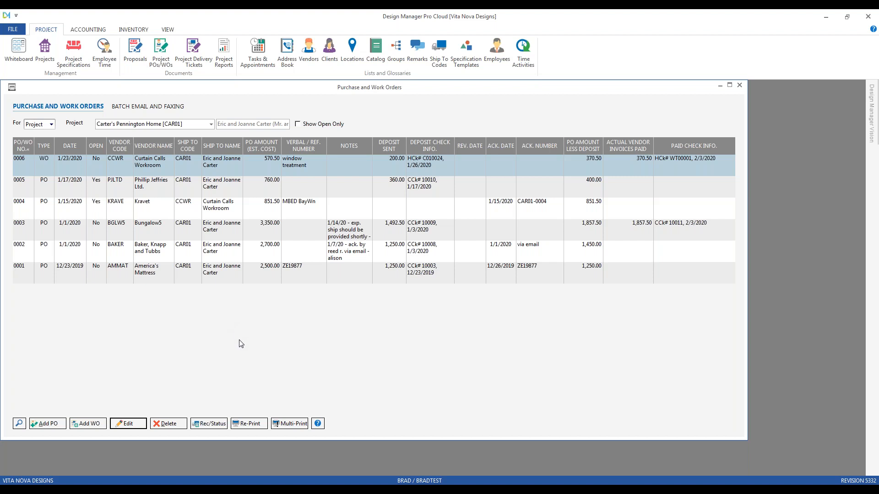
Reprint the Curtain Calls Workroom work order to a preview, with actual deposits and payments shown.
click(251, 428)
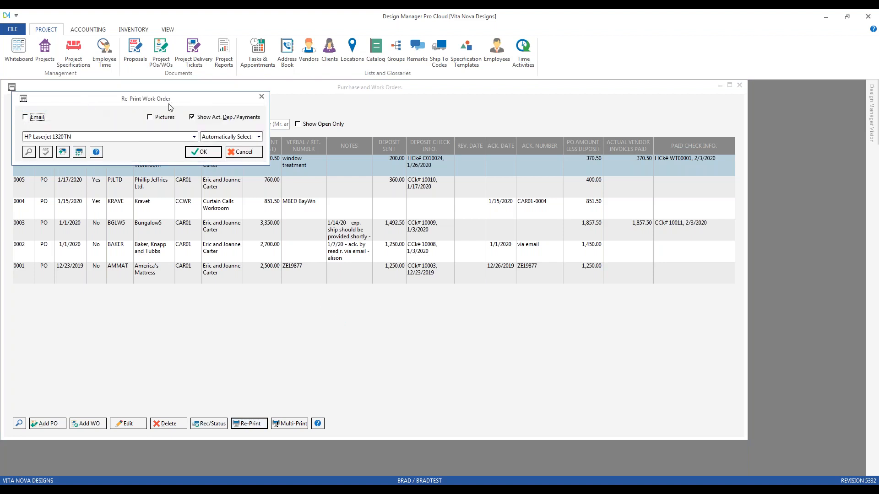
drag(180, 99, 179, 112)
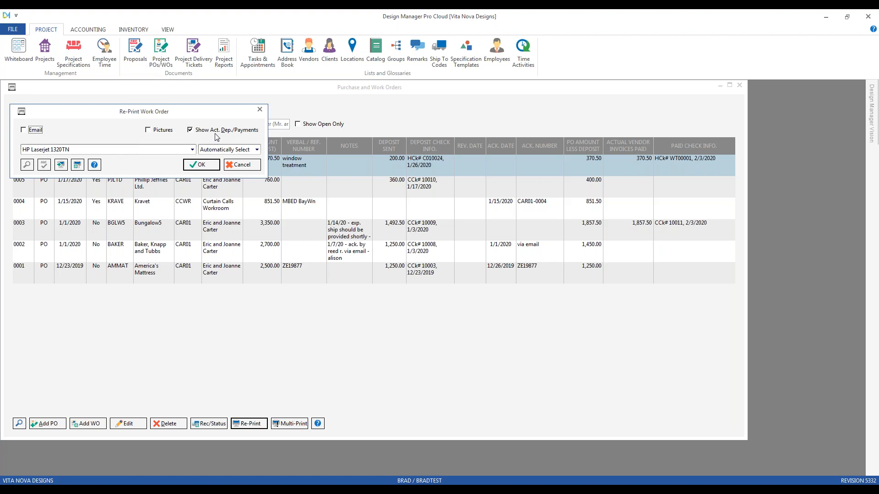
drag(203, 115, 209, 119)
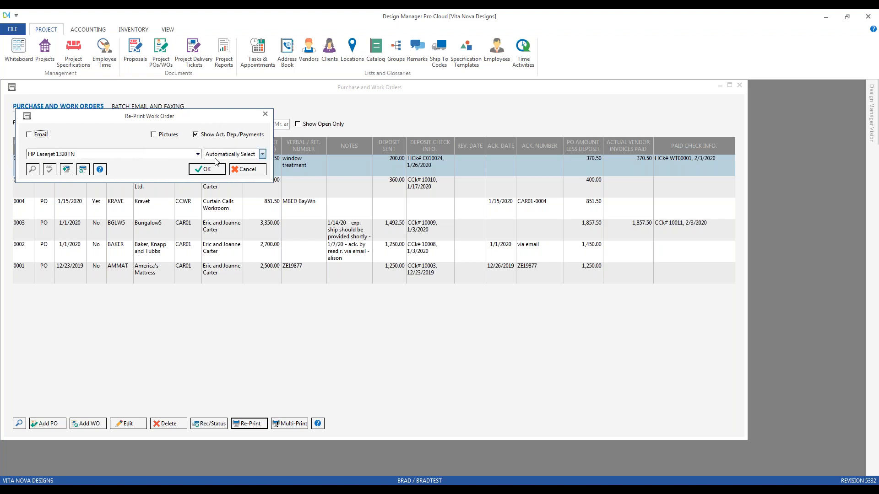
click(207, 169)
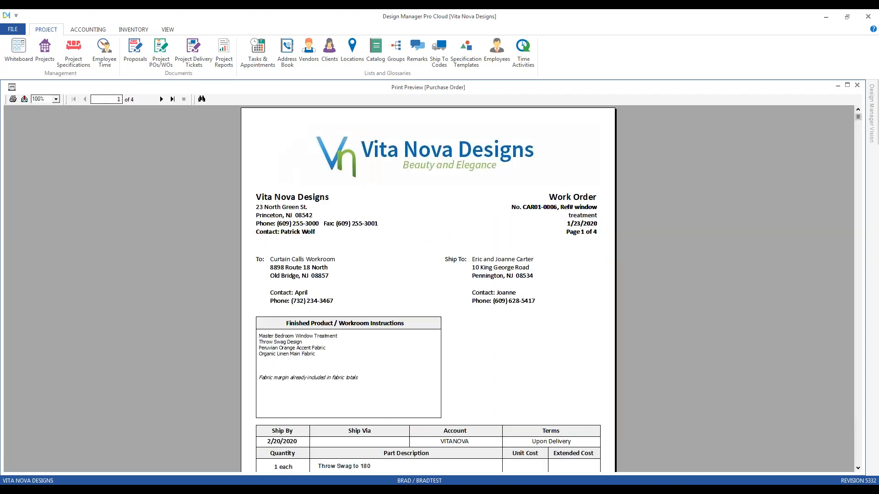
Examine the reprinted work order's workroom instructions, component sources and labor costs through to its last page.
scroll(428, 288, down, 3)
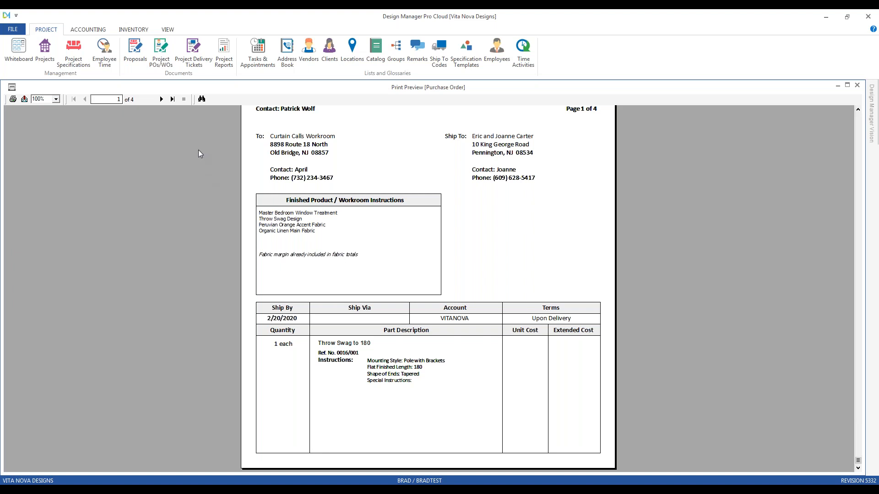
click(163, 100)
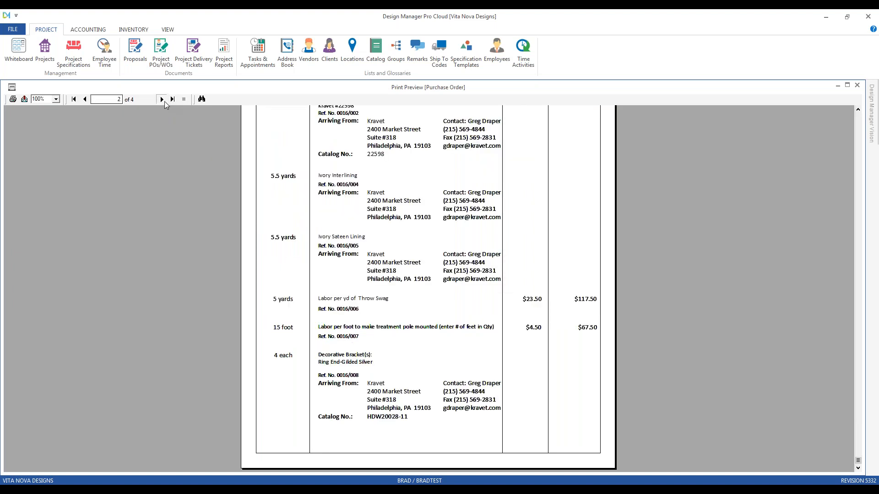
click(173, 100)
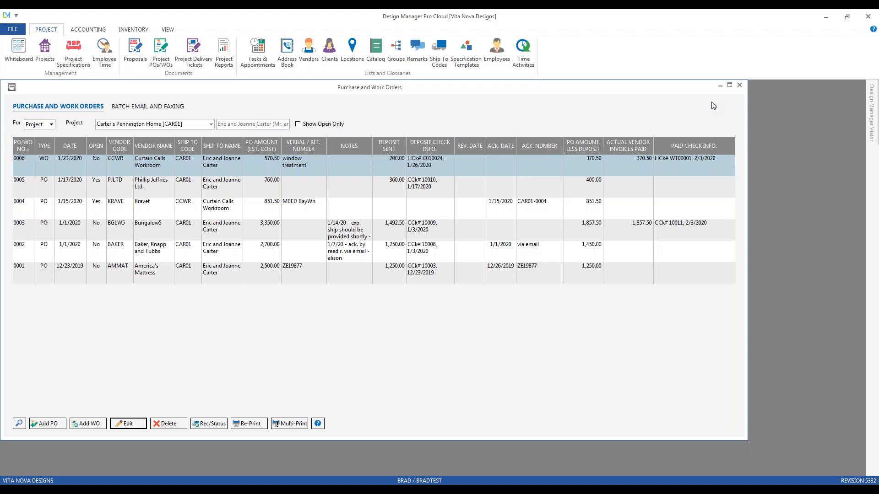
Switch the orders list to the Pocono Home project, HIL01, and open its Curtain Calls Workroom work order for editing.
click(195, 124)
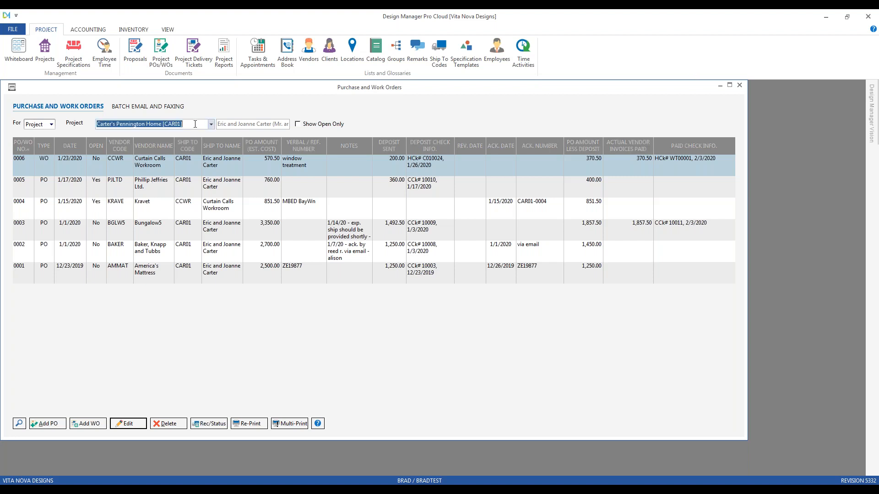
text(hi)
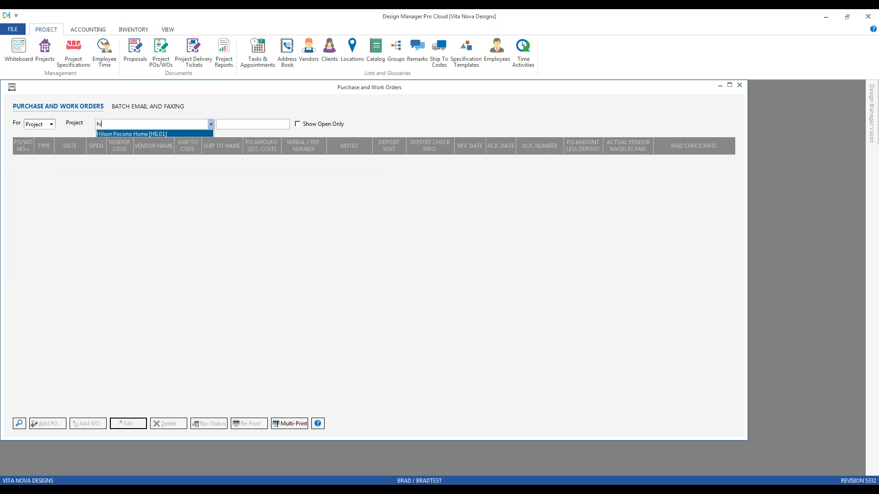
key(Return)
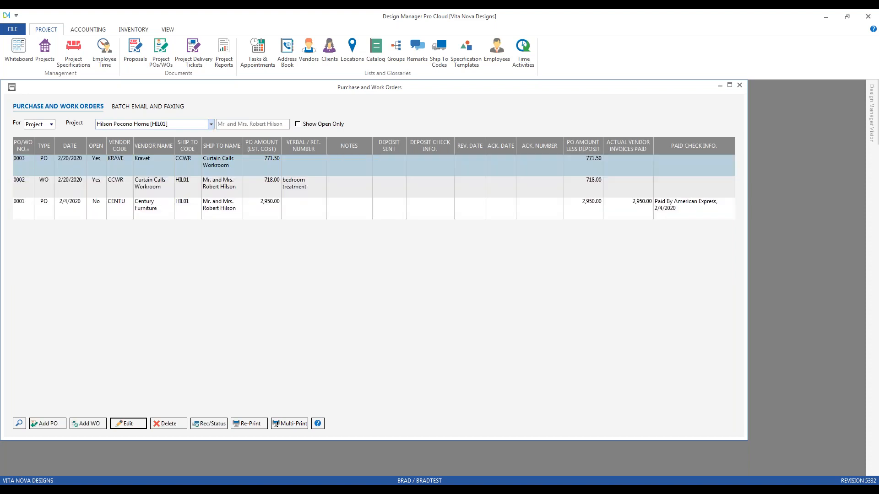
click(163, 174)
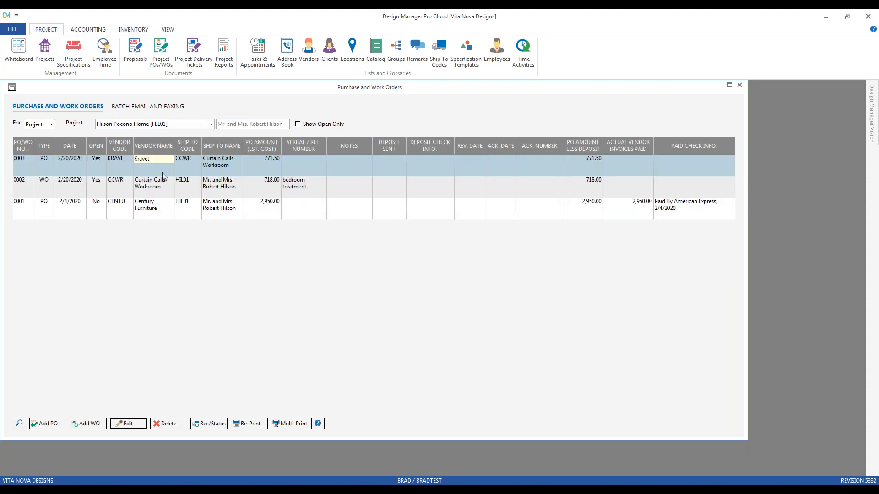
click(212, 191)
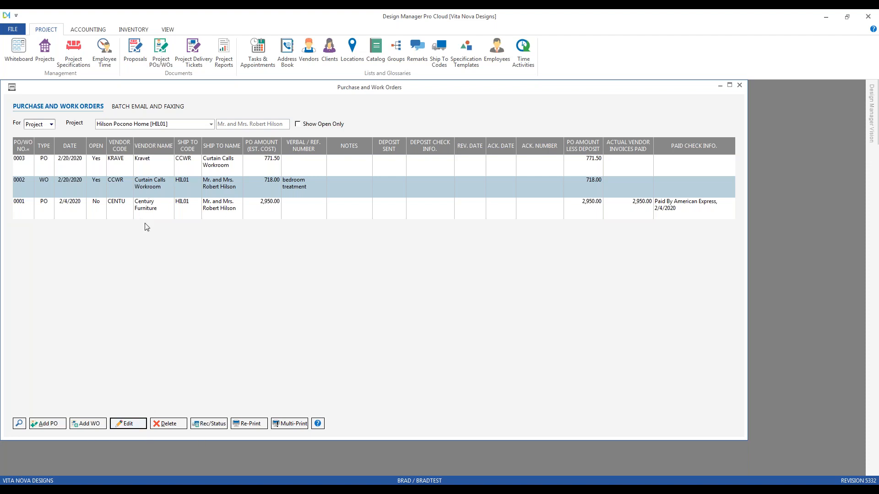
double_click(153, 193)
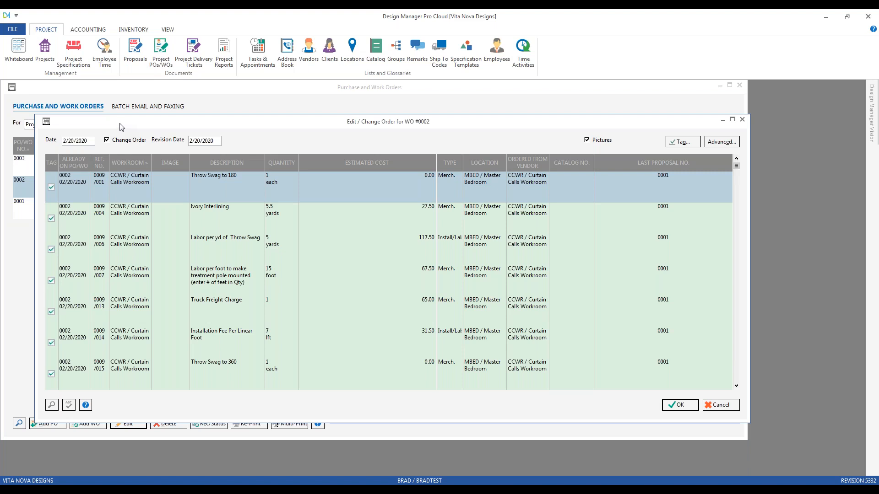
Review the Default to Change Order on Edit option in the company's advanced PO/WO settings, leaving the company settings without saving.
click(21, 30)
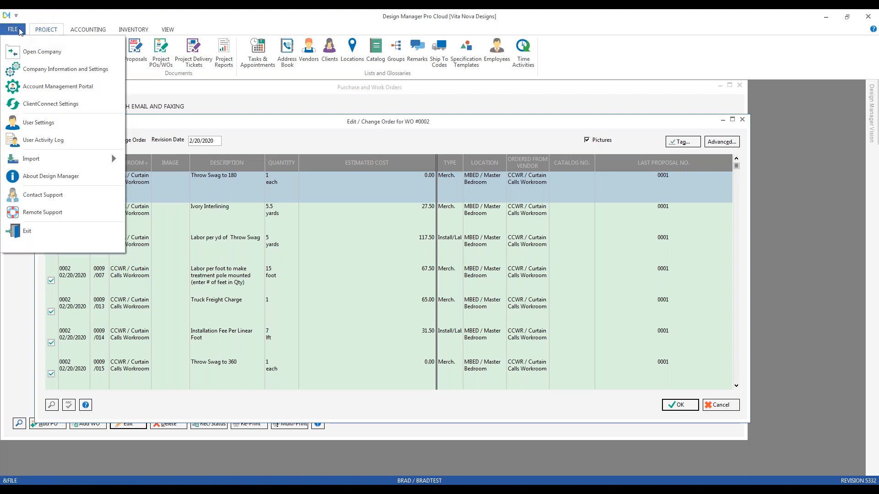
click(70, 70)
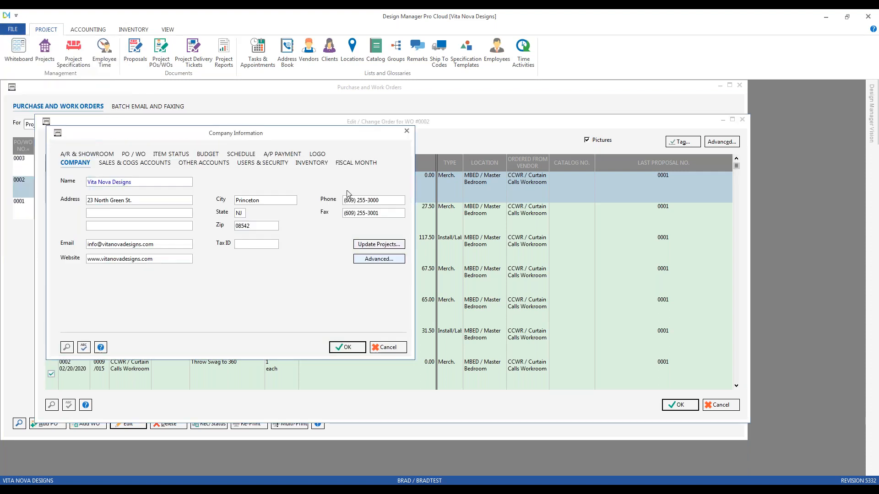
click(376, 260)
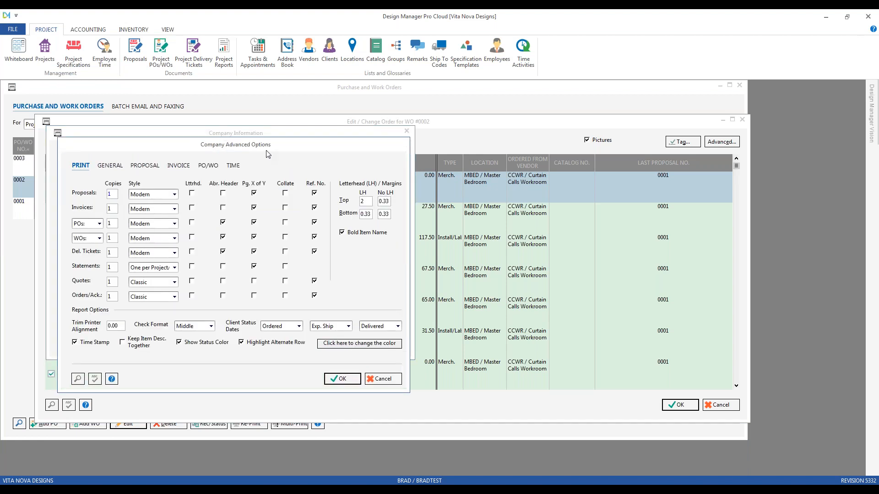
click(209, 168)
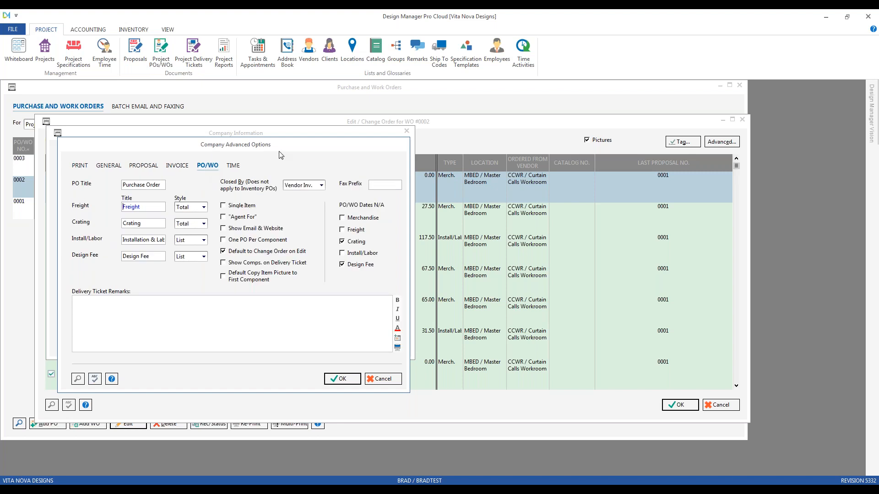
click(253, 255)
click(383, 379)
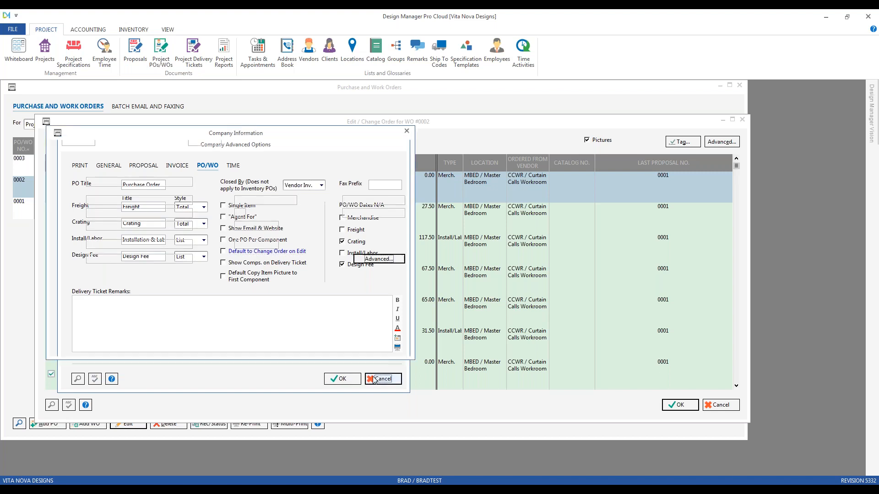
click(389, 352)
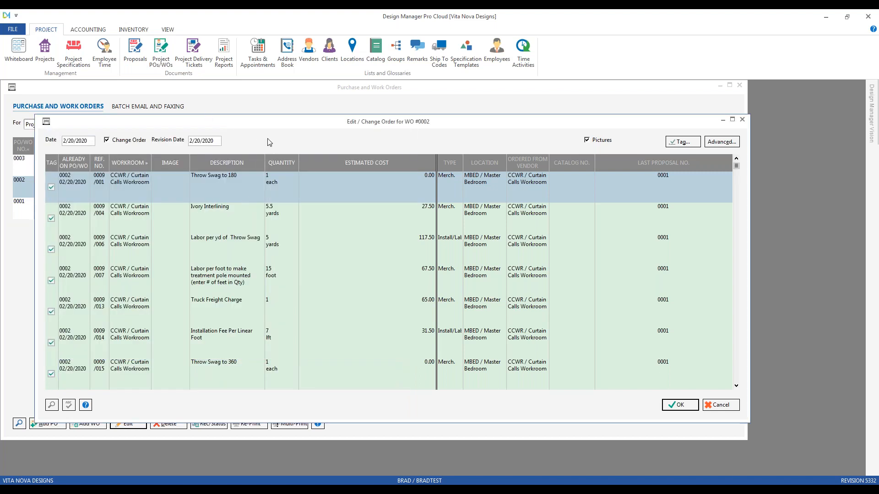
Keep the Curtain Calls Workroom work order marked as a change order and set its revision date to 2/22/2020.
click(132, 139)
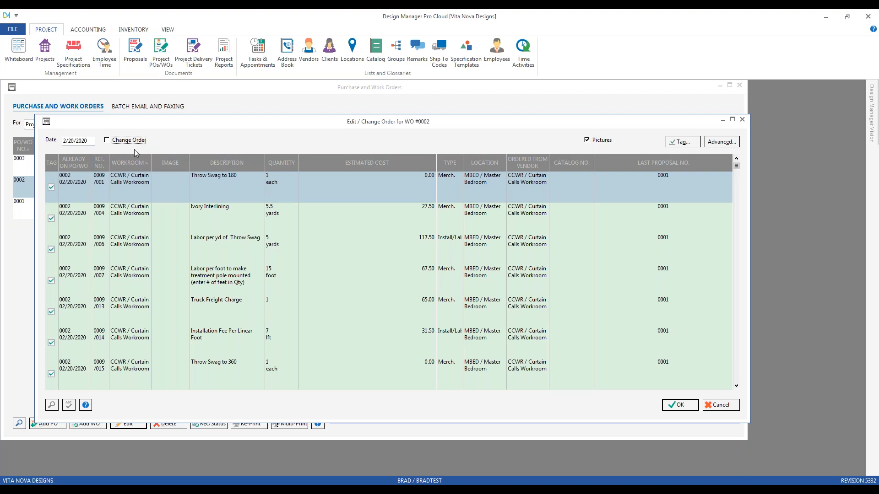
click(134, 142)
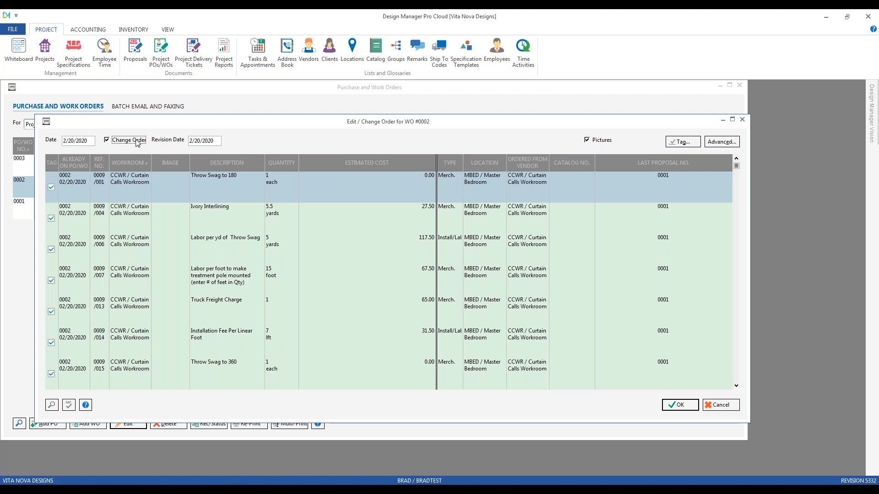
click(219, 140)
key(BackSpace)
key(BackSpace)
key(BackSpace)
key(BackSpace)
key(BackSpace)
key(BackSpace)
key(BackSpace)
key(BackSpace)
text(2/22/2020)
key(Tab)
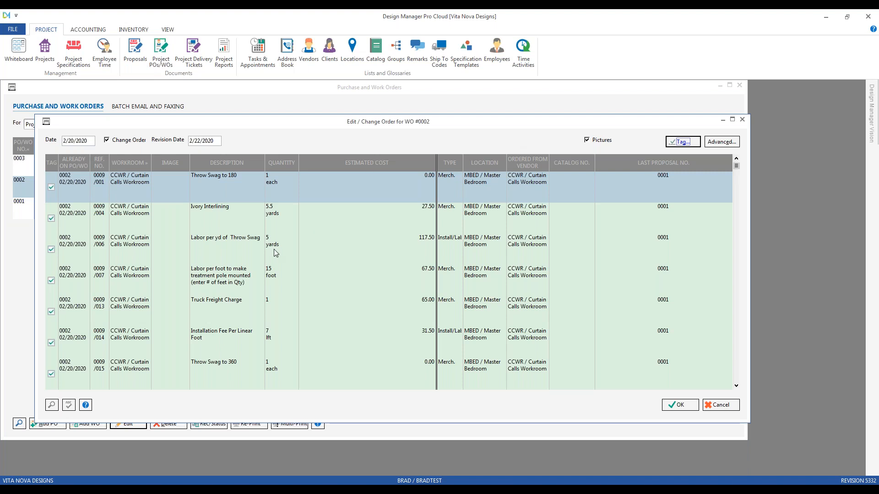
Set the unit cost of component 007, the pole-mounted treatment labor per foot, to 5.50.
click(346, 278)
click(227, 247)
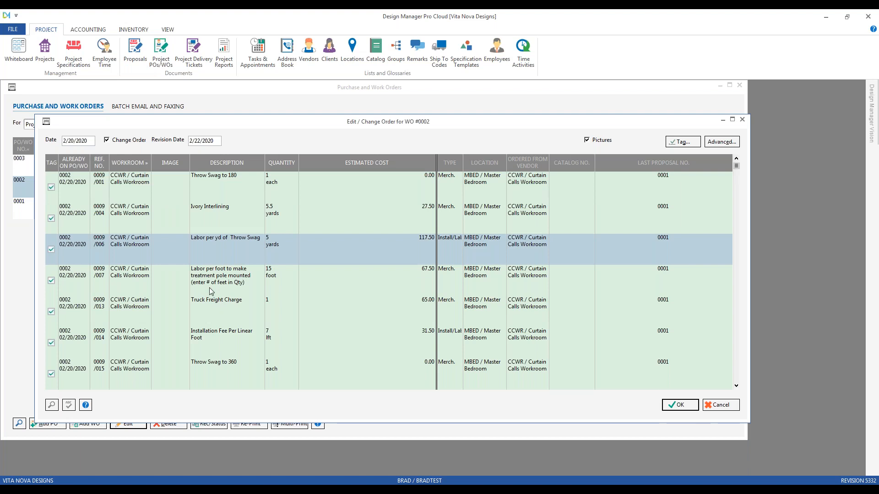
click(210, 288)
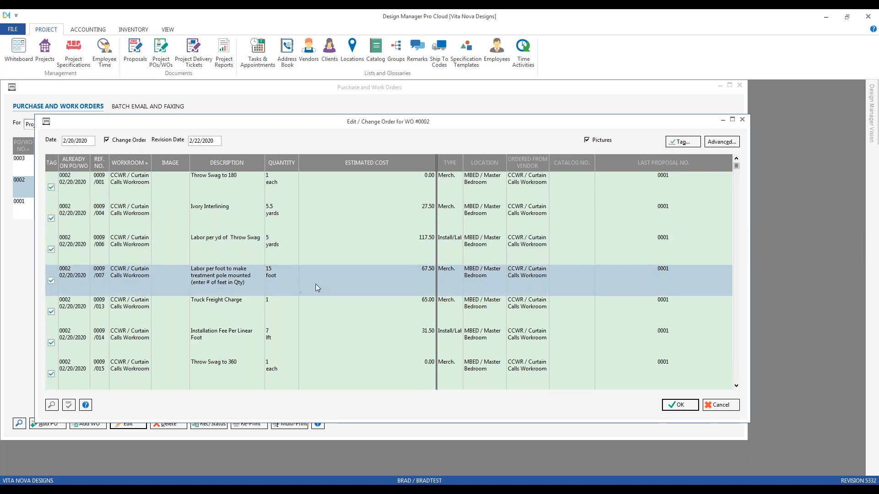
double_click(339, 278)
click(107, 294)
key(BackSpace)
key(BackSpace)
key(BackSpace)
key(BackSpace)
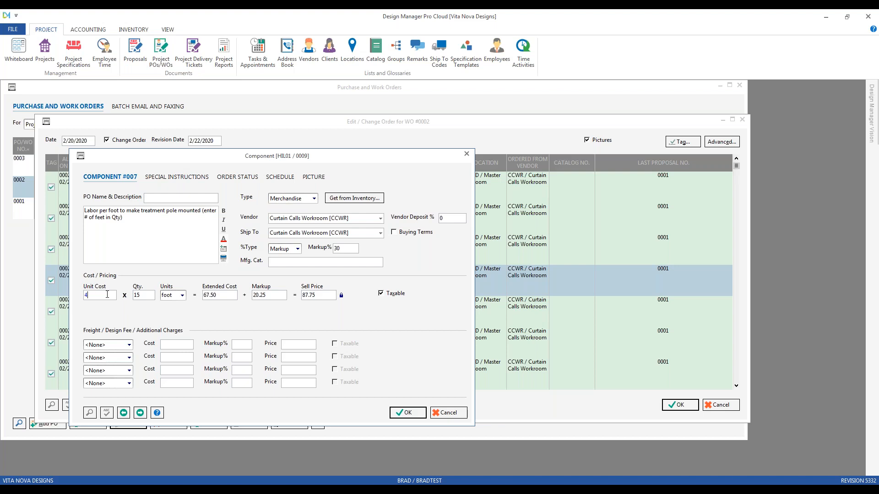
text(5.5)
key(Tab)
click(406, 413)
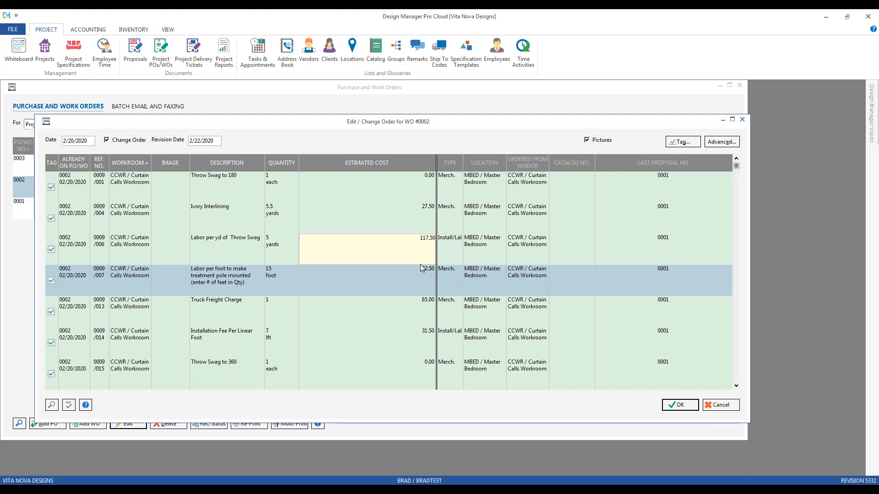
Finish editing the change order and generate the revised Curtain Calls Workroom work order as a print preview.
click(680, 406)
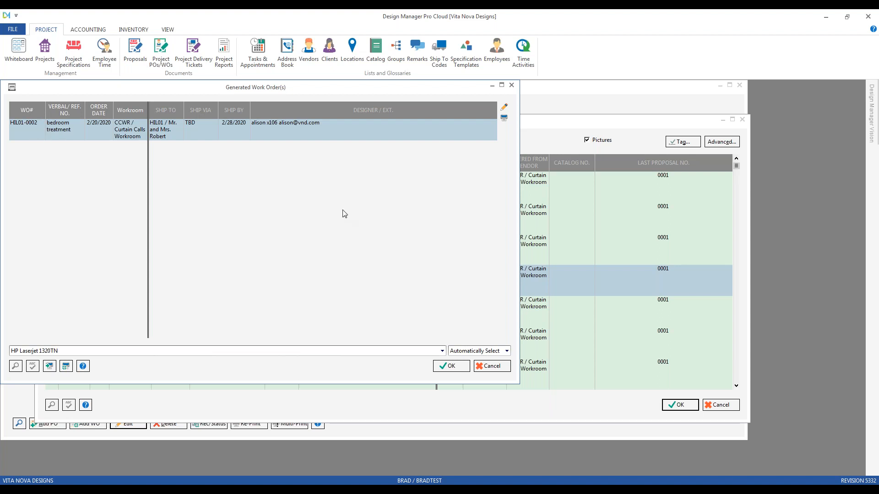
drag(281, 93, 369, 151)
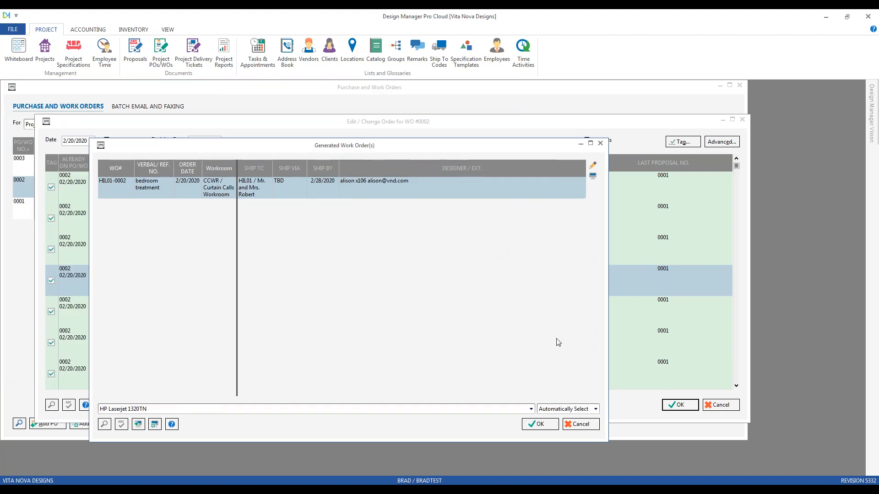
click(554, 425)
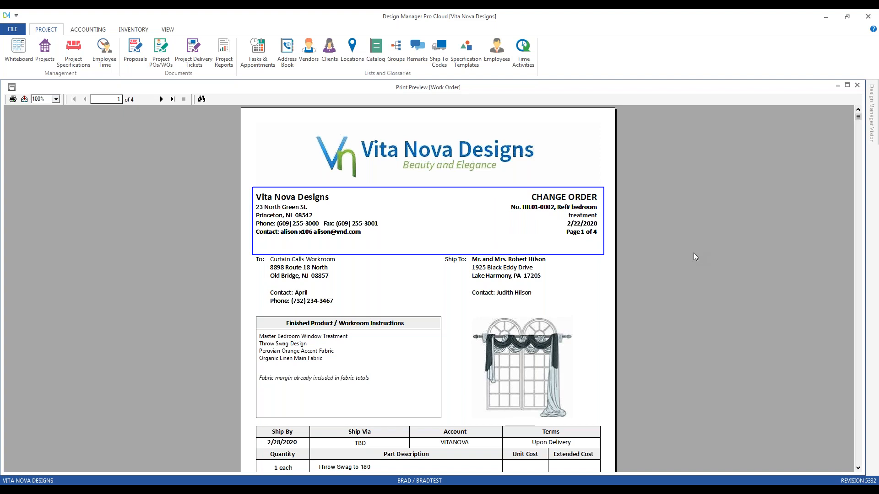
Review the change order's header, revised labor cost and last page, and accept the printed order.
scroll(688, 259, down, 3)
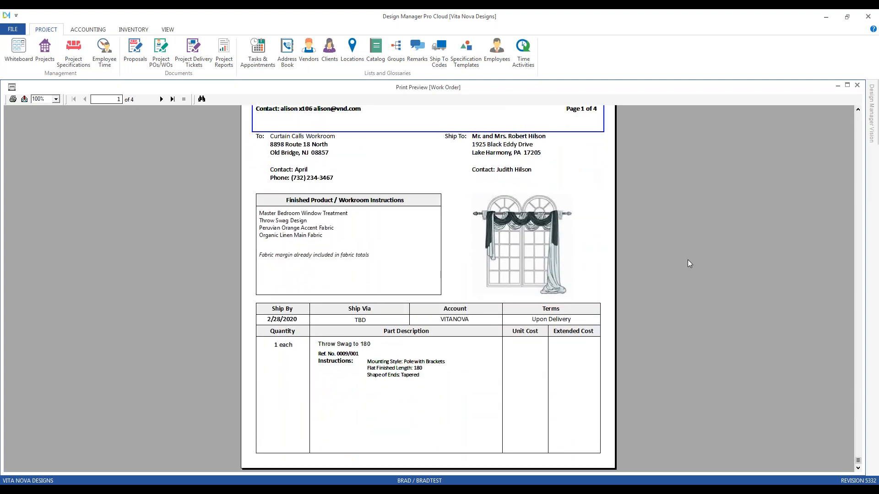
click(161, 99)
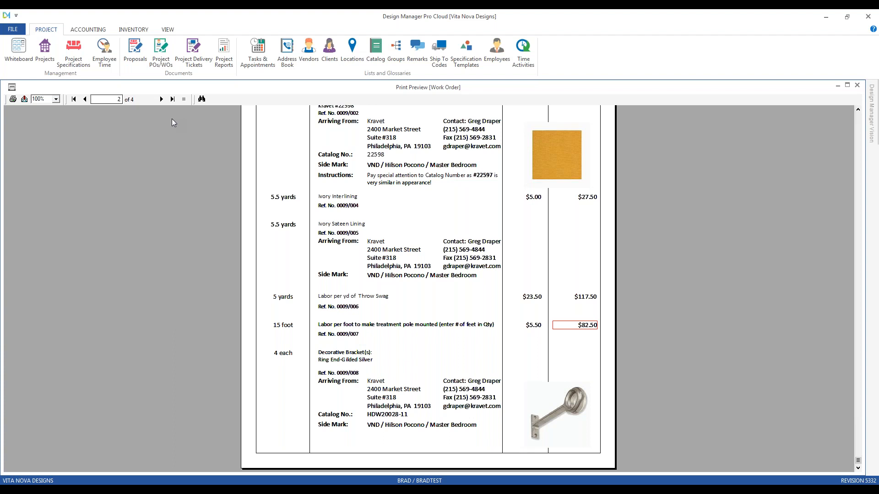
click(173, 99)
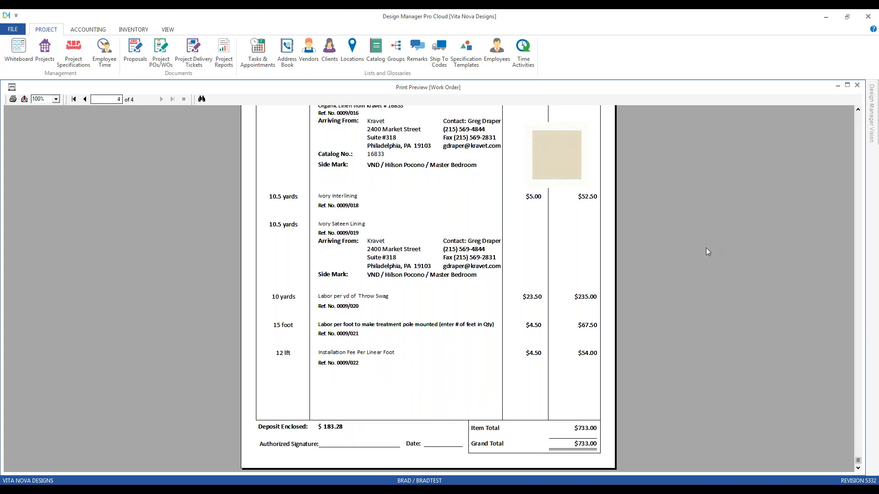
scroll(706, 248, up, 3)
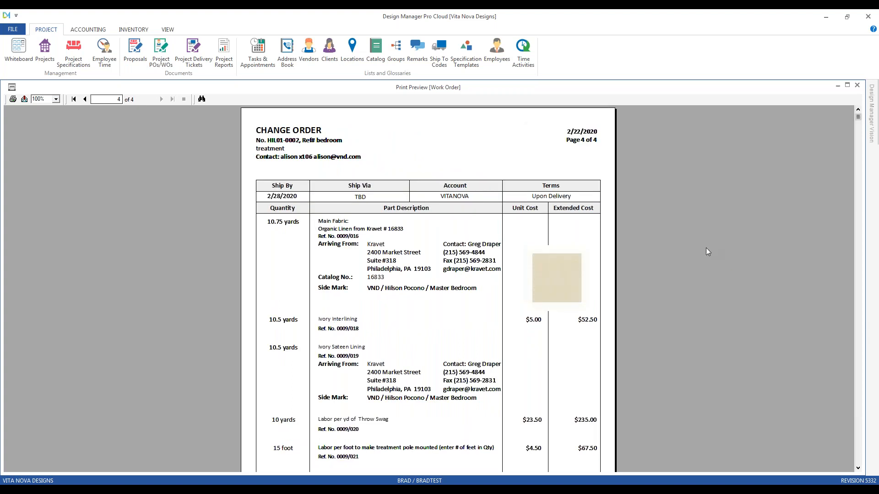
click(857, 85)
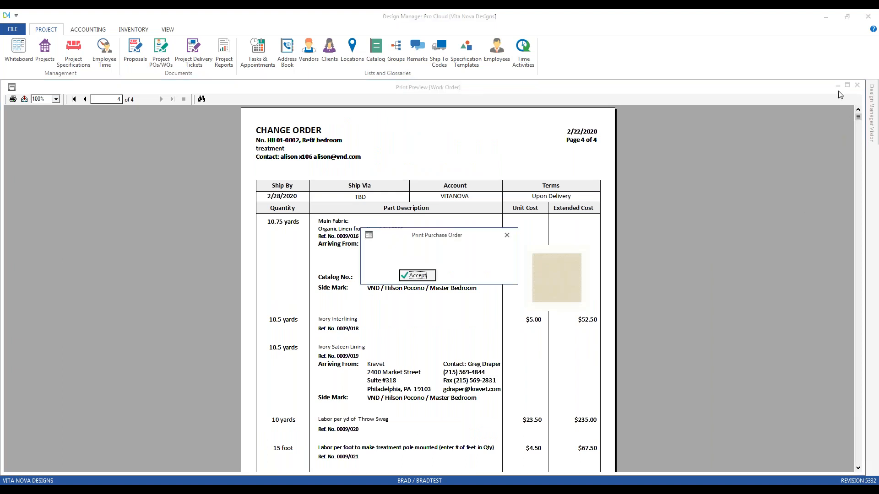
click(426, 276)
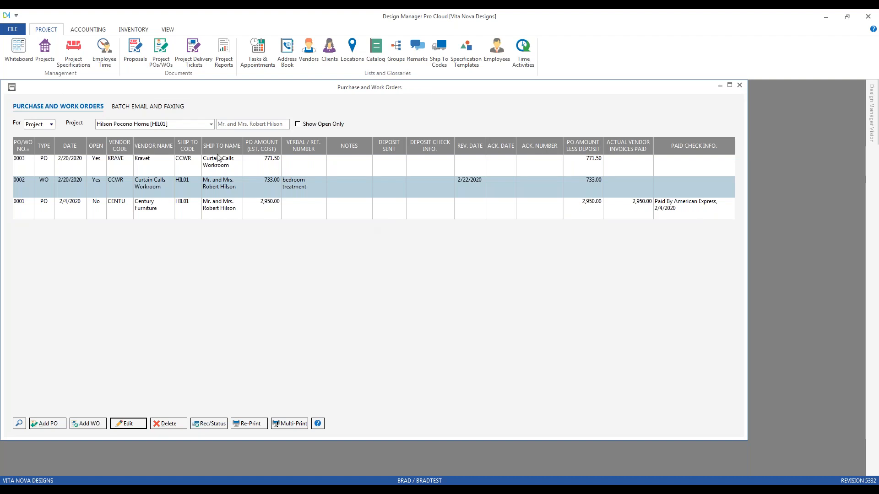
List the Pocono Home project's specifications by descending reference number and open the Master Bedroom window treatment, item 0009.
click(79, 57)
text(h)
key(Return)
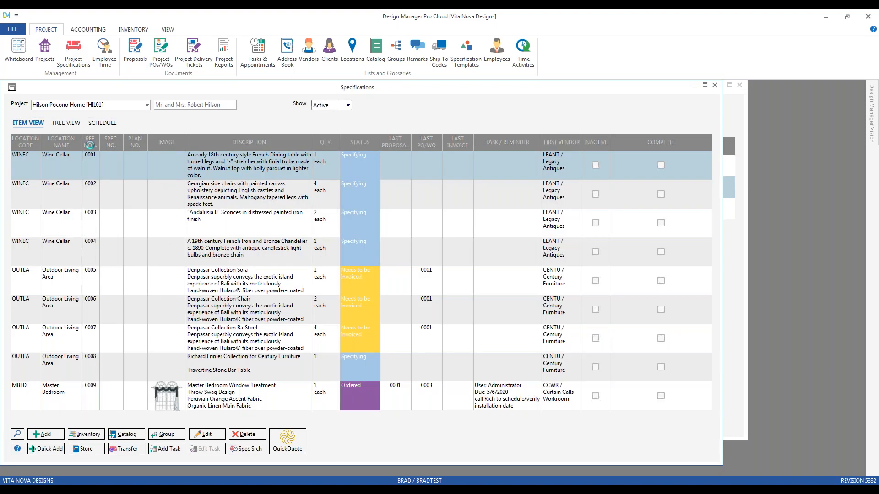
click(92, 142)
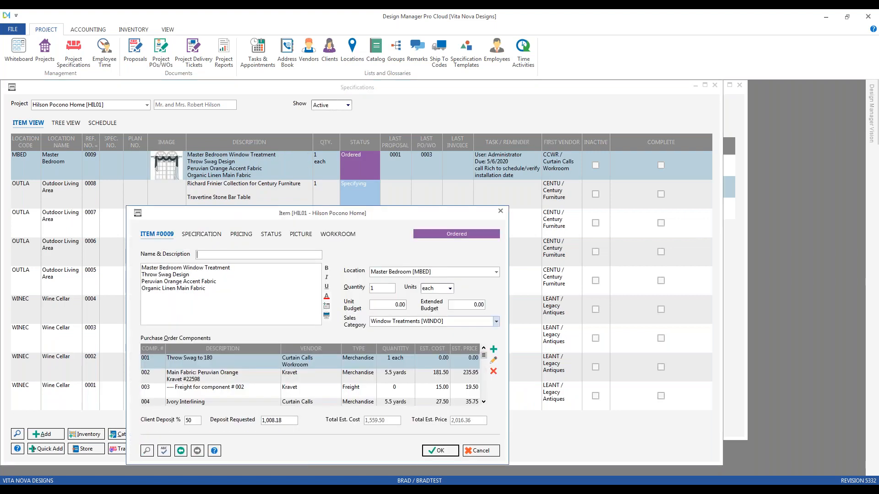
Check the unit cost and pricing of component 007 in the Master Bedroom window treatment, leaving its values as they are.
scroll(482, 402, down, 5)
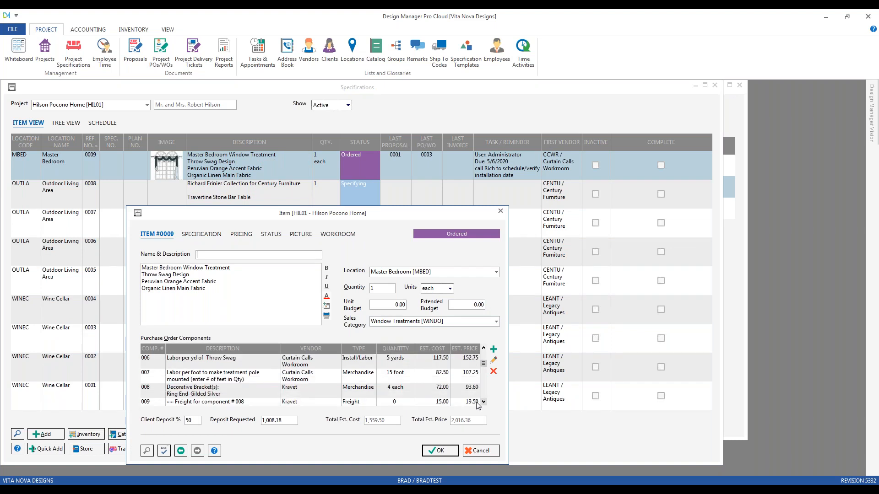
click(248, 380)
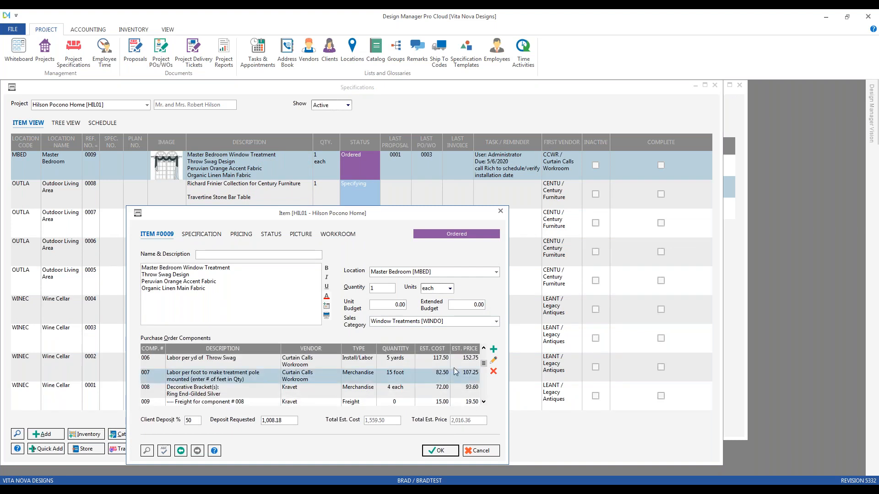
double_click(428, 378)
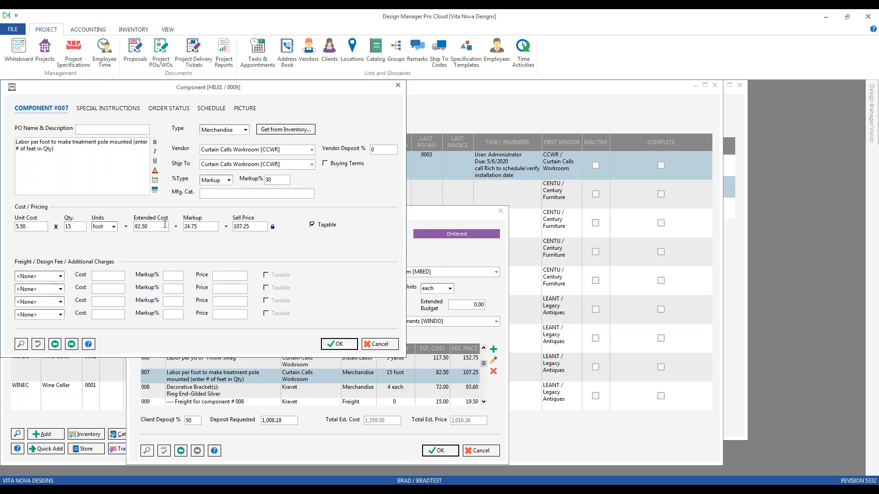
click(34, 226)
click(392, 349)
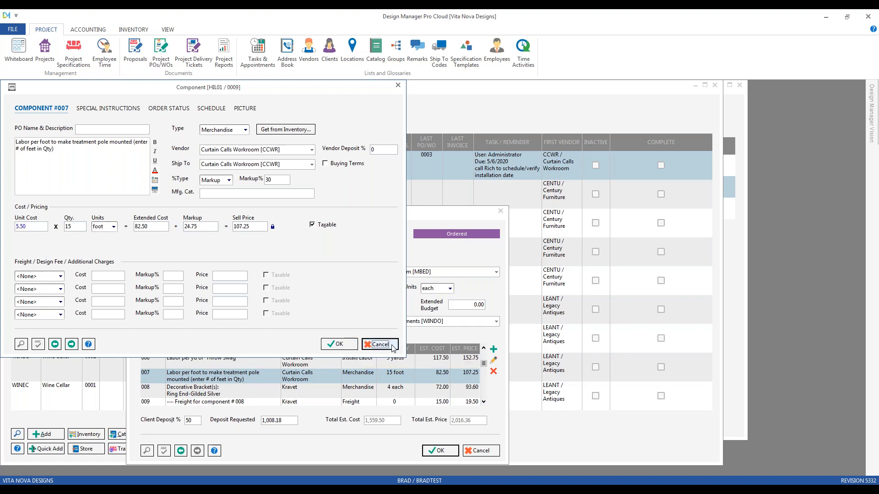
click(447, 452)
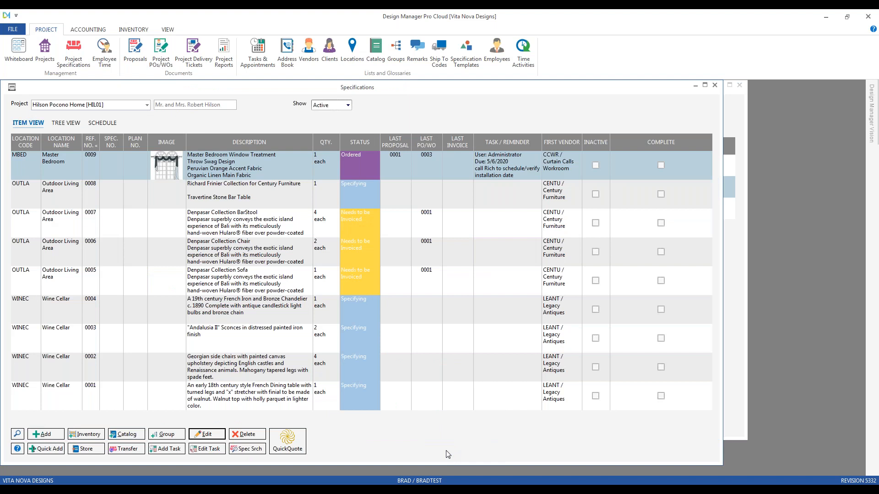
Return to the project's purchase and work orders and delete the Curtain Calls Workroom work order, 0002.
click(715, 85)
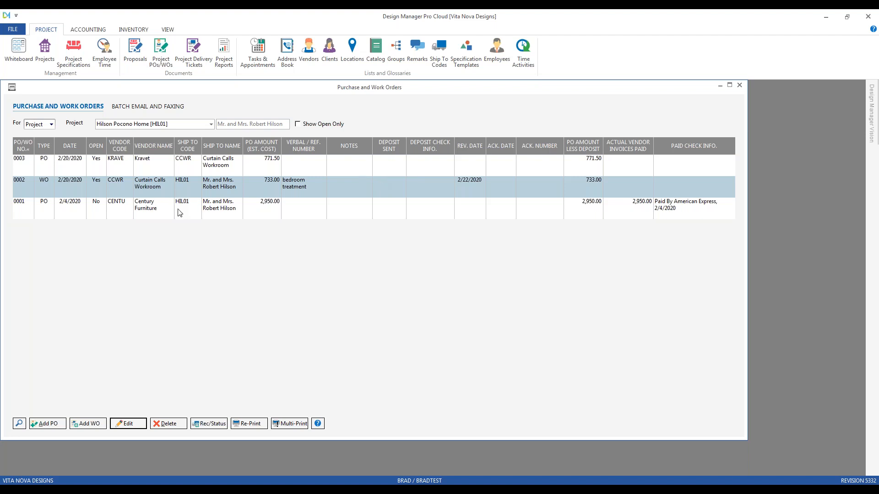
click(173, 424)
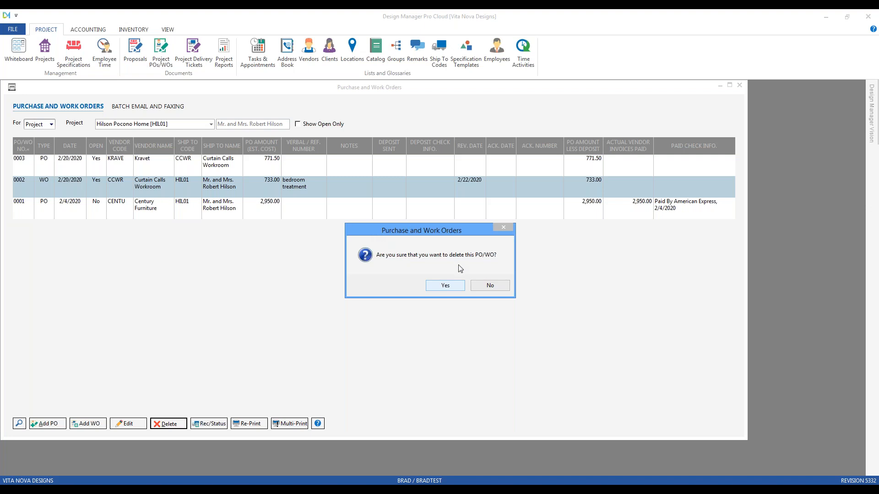
click(447, 286)
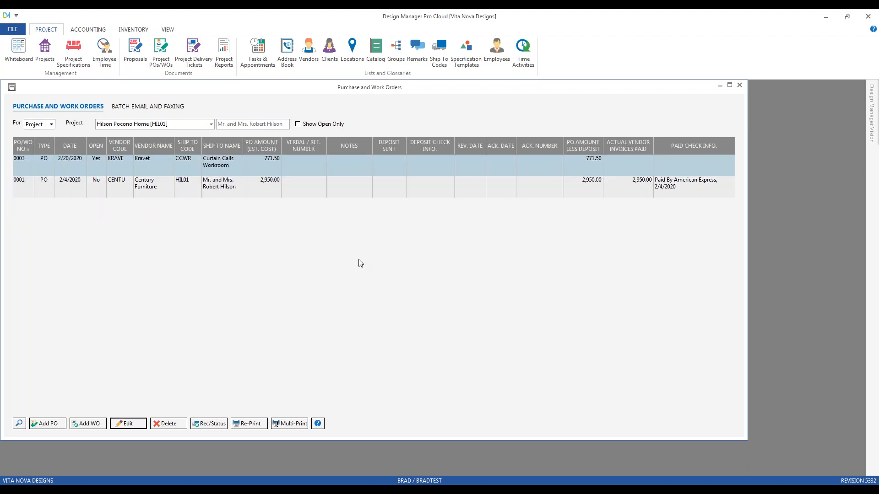
Reopen the project specifications and list the items of the Pocono Home project, HIL01.
click(80, 64)
text(hil)
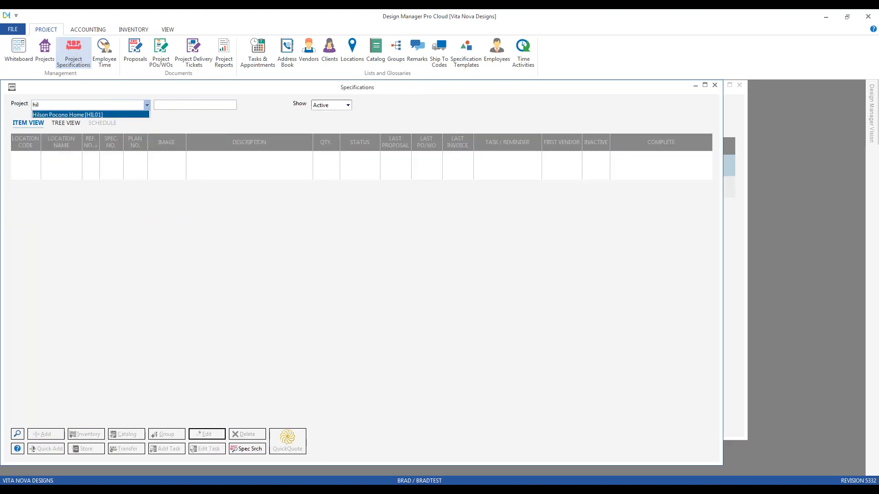
key(Return)
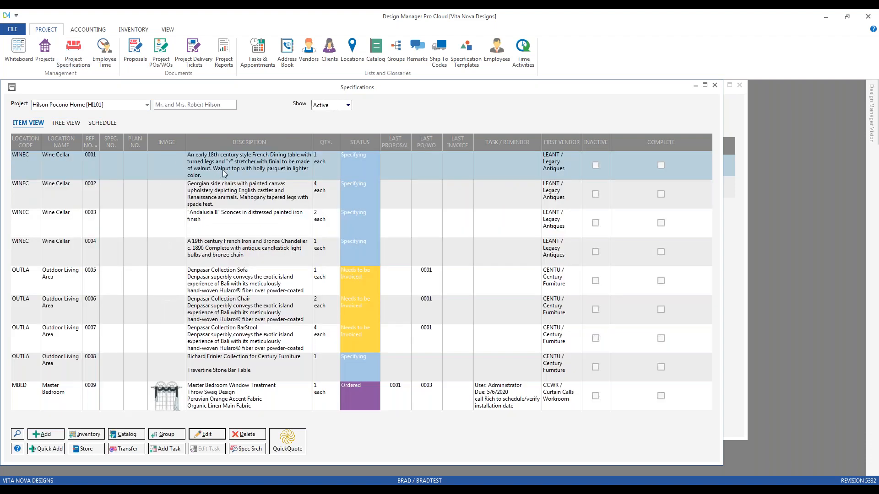
Check the purchase order components of the Master Bedroom window treatment, item 0009, and close the project's specifications without changes.
click(245, 333)
click(245, 395)
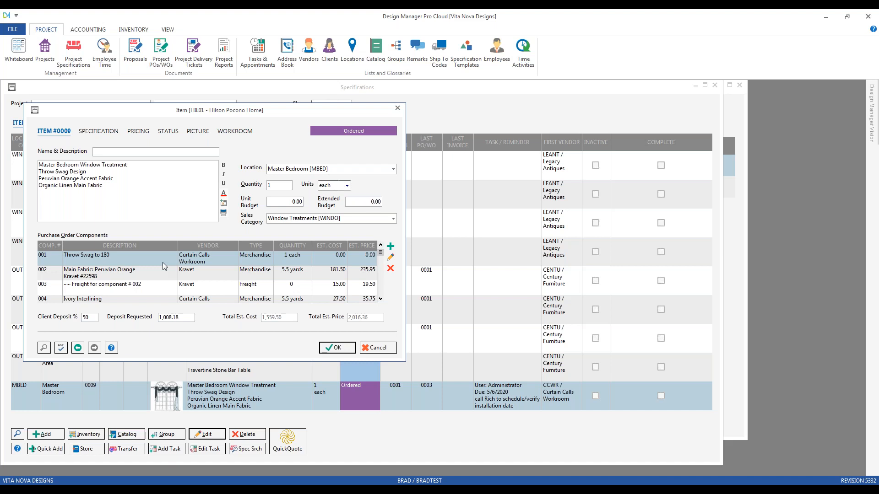
click(163, 262)
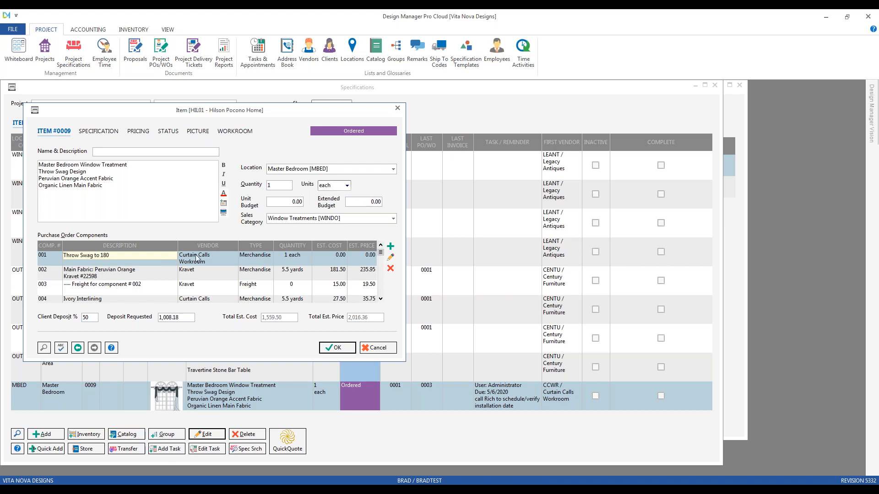
click(392, 351)
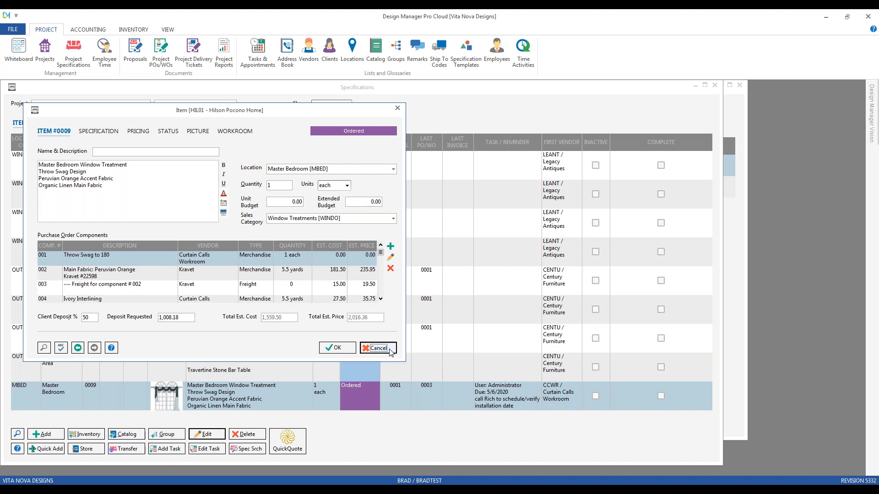
click(715, 85)
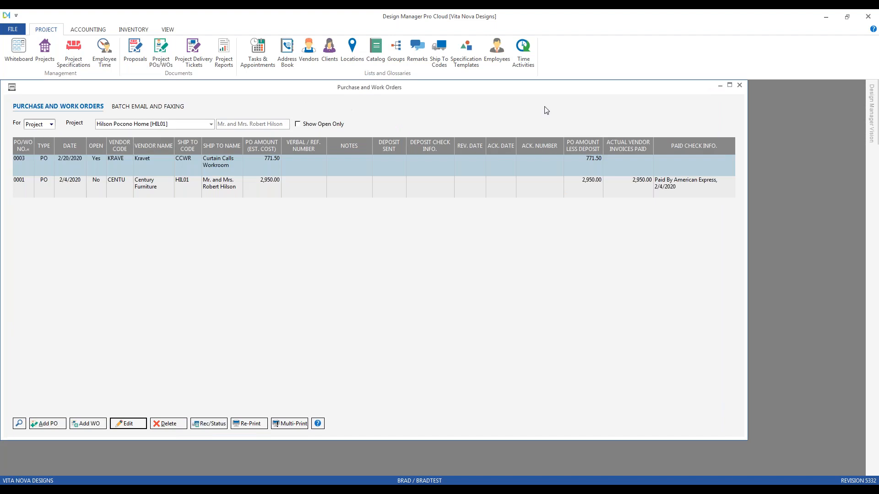
List the purchase and work orders of the Pennington Home project, CAR01.
click(179, 126)
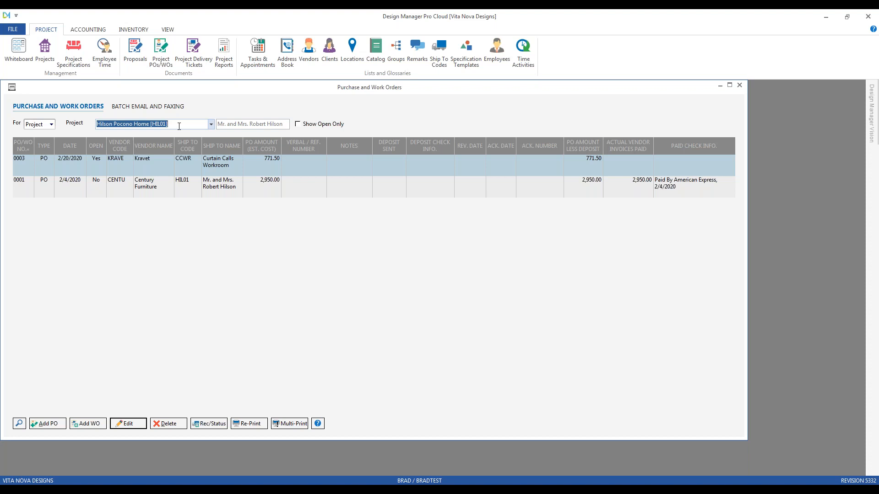
text(ca)
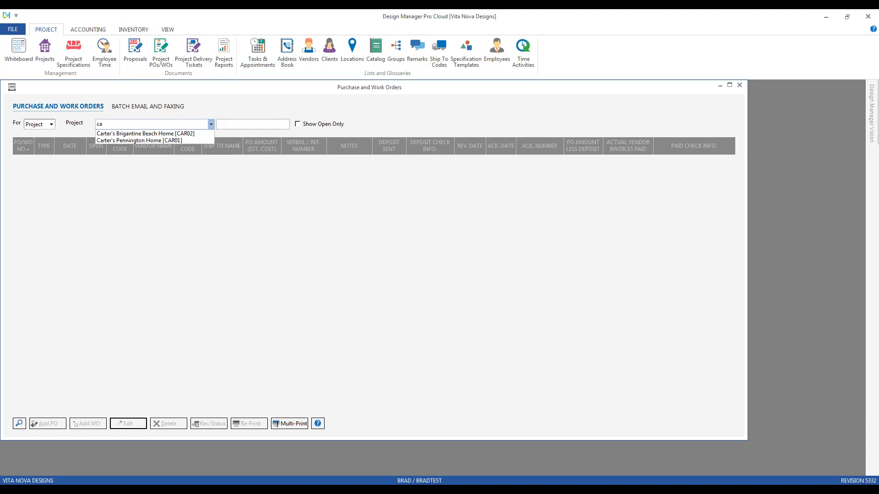
key(Down)
key(Down)
key(Up)
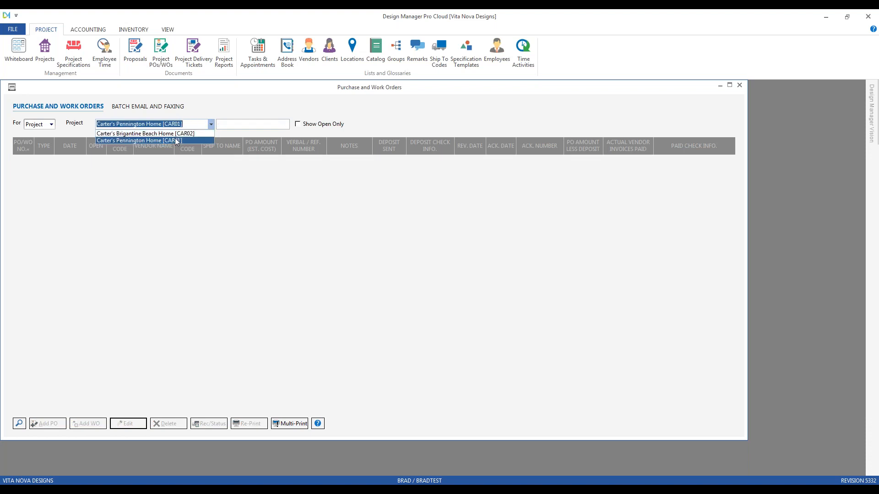
key(Down)
key(Return)
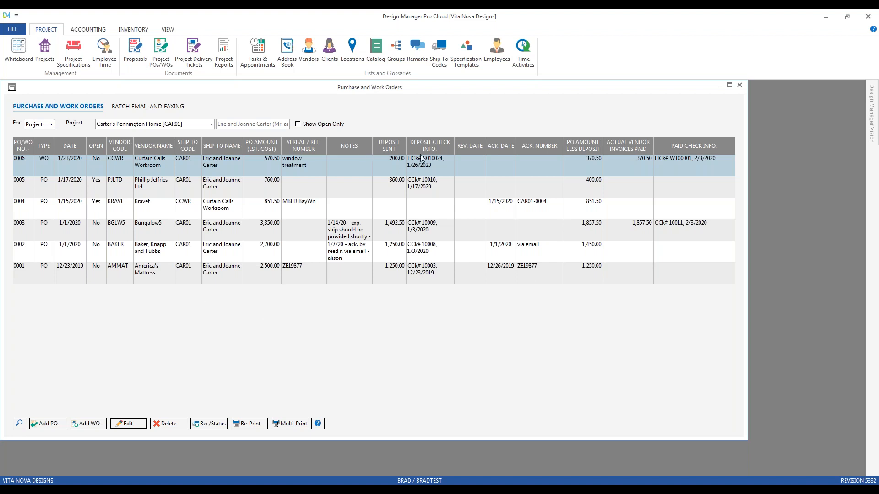
Try to delete the Curtain Calls Workroom work order, 0006, from the Pennington Home project.
click(654, 168)
click(175, 425)
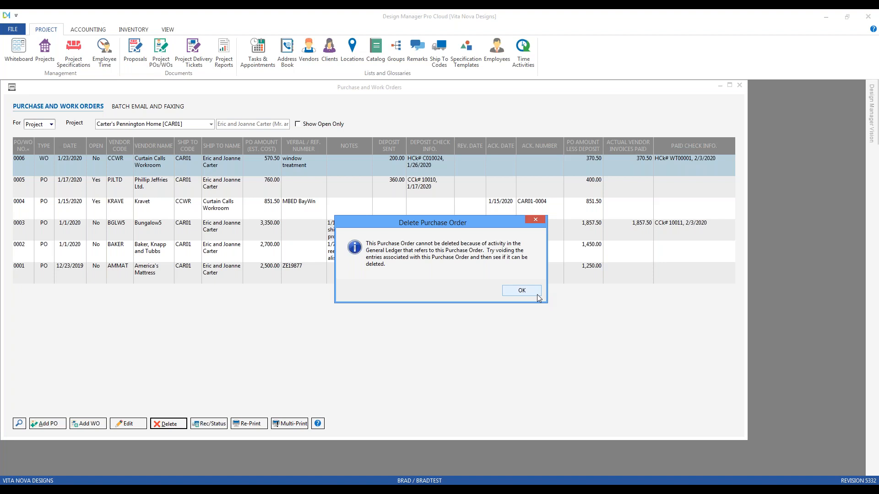
click(522, 291)
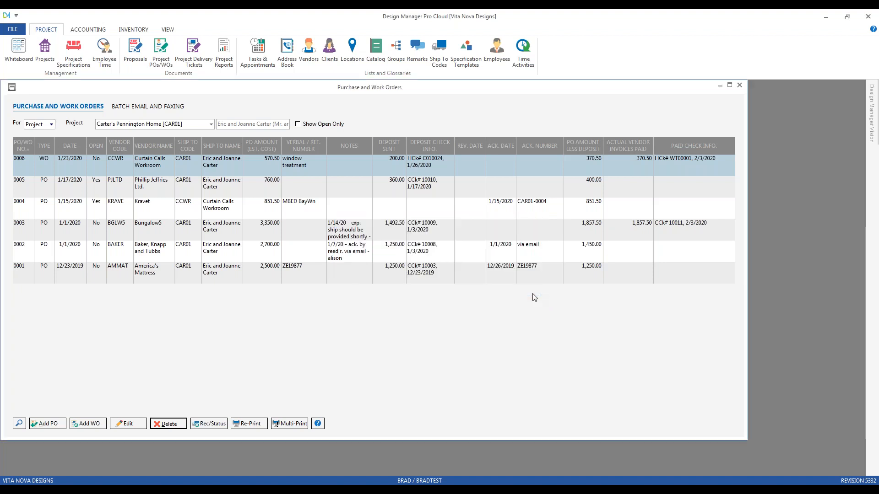